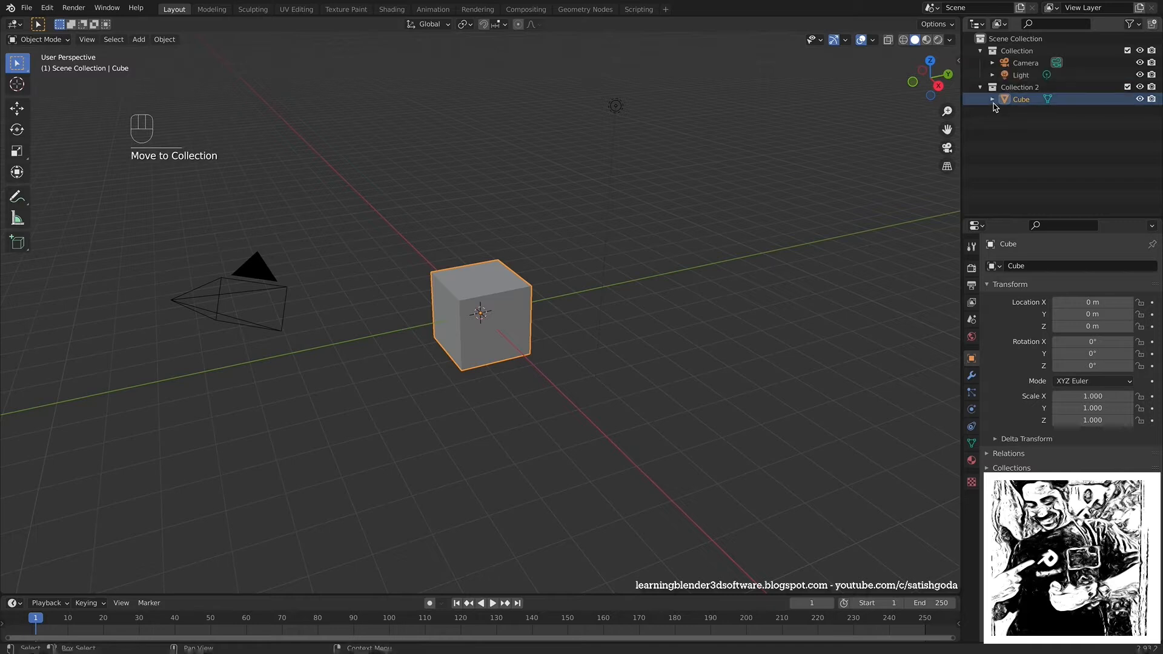
Exclude the collection holding the camera and light, and scale the cube to about 0.146 on X and Y, locking Z
{"action": "left_click", "coordinate": [1127, 50]}
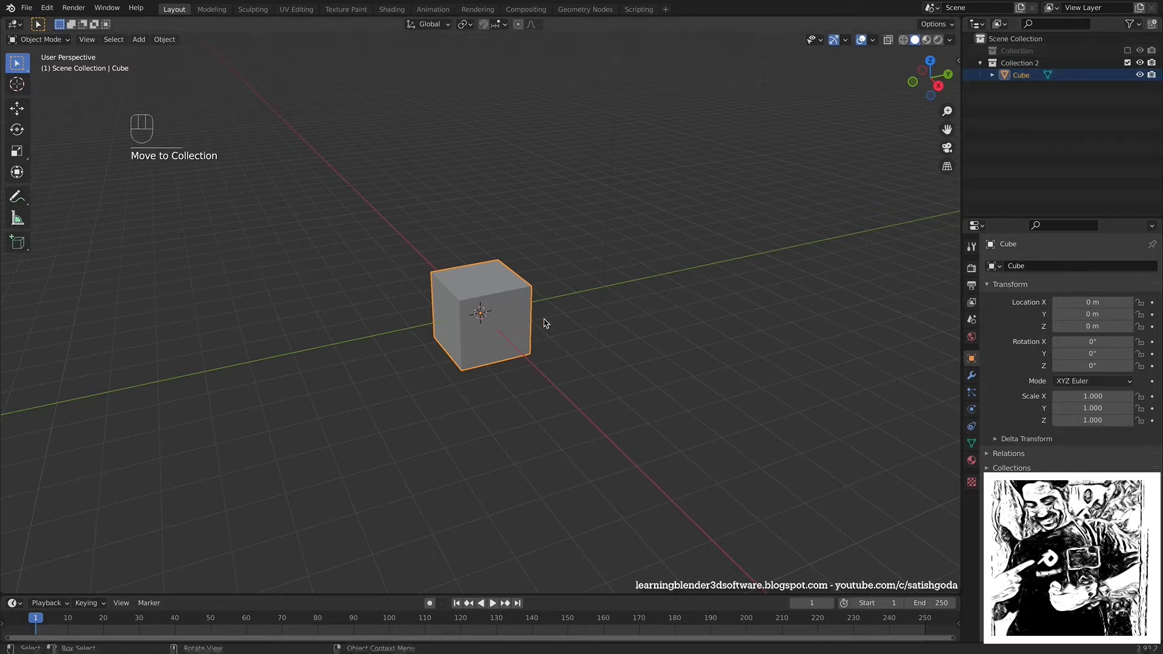
{"action": "key", "text": "s"}
{"action": "key", "text": "shift+z"}
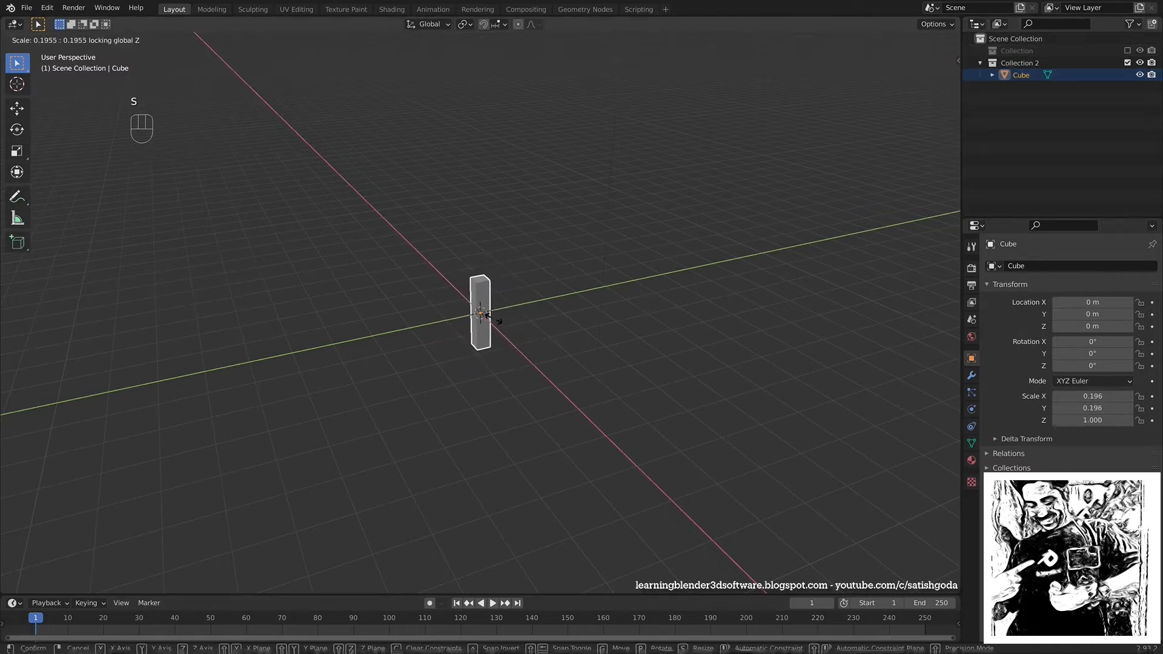
{"action": "left_click", "coordinate": [493, 328]}
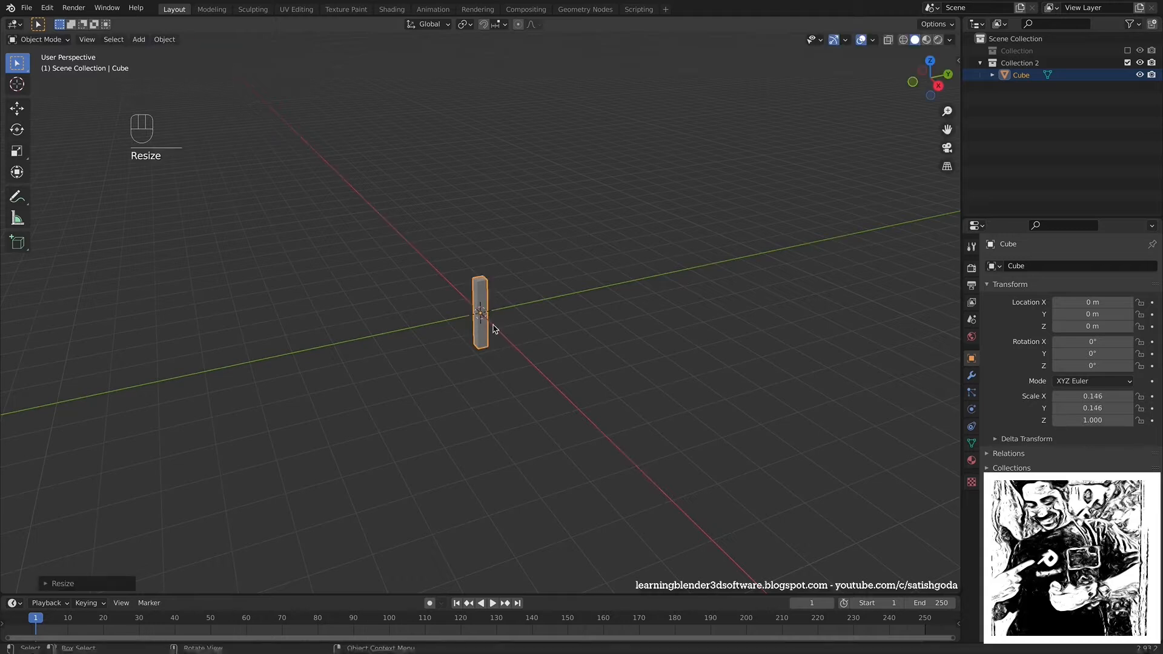
Add an Arrows empty at the origin and rotate it 90° about the global X axis
{"action": "middle_click_drag", "start_coordinate": [556, 256], "coordinate": [559, 194], "text": "ctrl"}
{"action": "middle_click_drag", "start_coordinate": [556, 356], "coordinate": [596, 338]}
{"action": "middle_click_drag", "start_coordinate": [610, 239], "coordinate": [613, 285], "text": "ctrl"}
{"action": "middle_click_drag", "start_coordinate": [648, 320], "coordinate": [563, 384]}
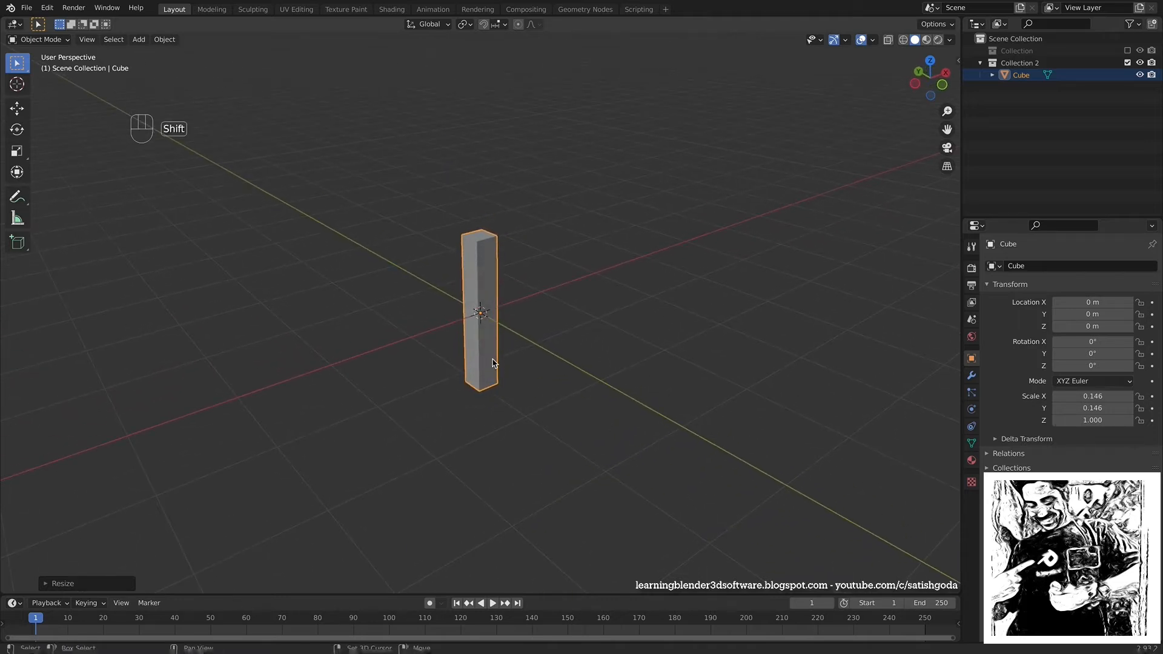
{"action": "key", "text": "shift+a"}
{"action": "mouse_move", "coordinate": [478, 360]}
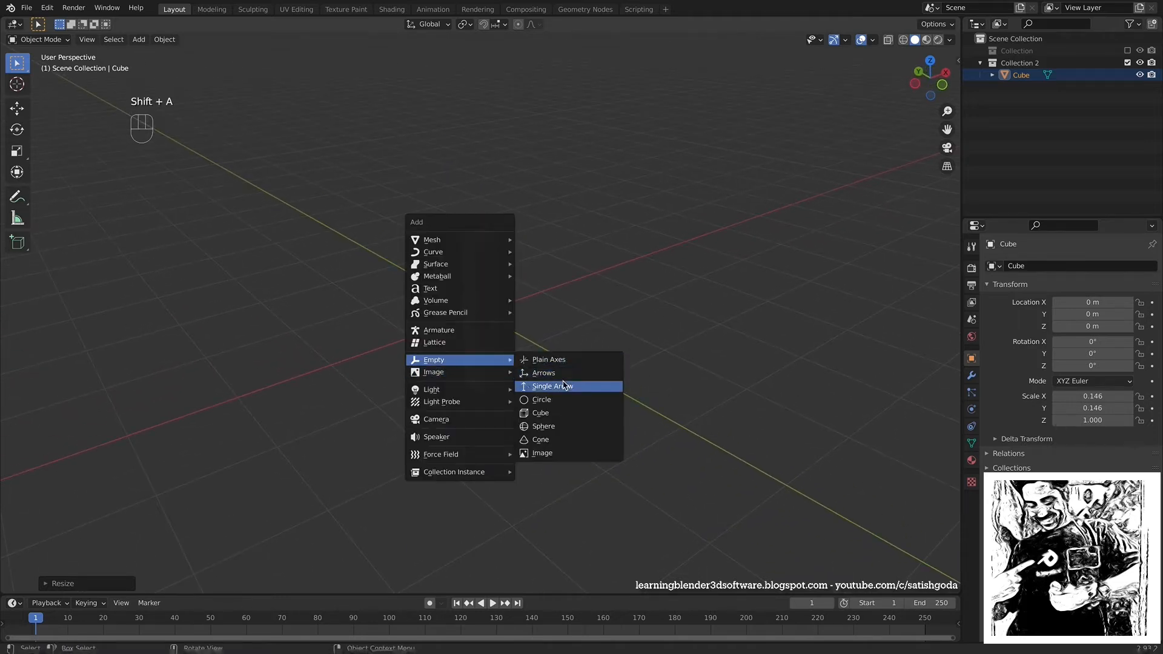
{"action": "left_click", "coordinate": [547, 373]}
{"action": "mouse_move", "coordinate": [630, 333]}
{"action": "middle_mouse_down"}
{"action": "mouse_move", "coordinate": [670, 346]}
{"action": "mouse_move", "coordinate": [619, 343]}
{"action": "middle_mouse_up"}
{"action": "key", "text": "r"}
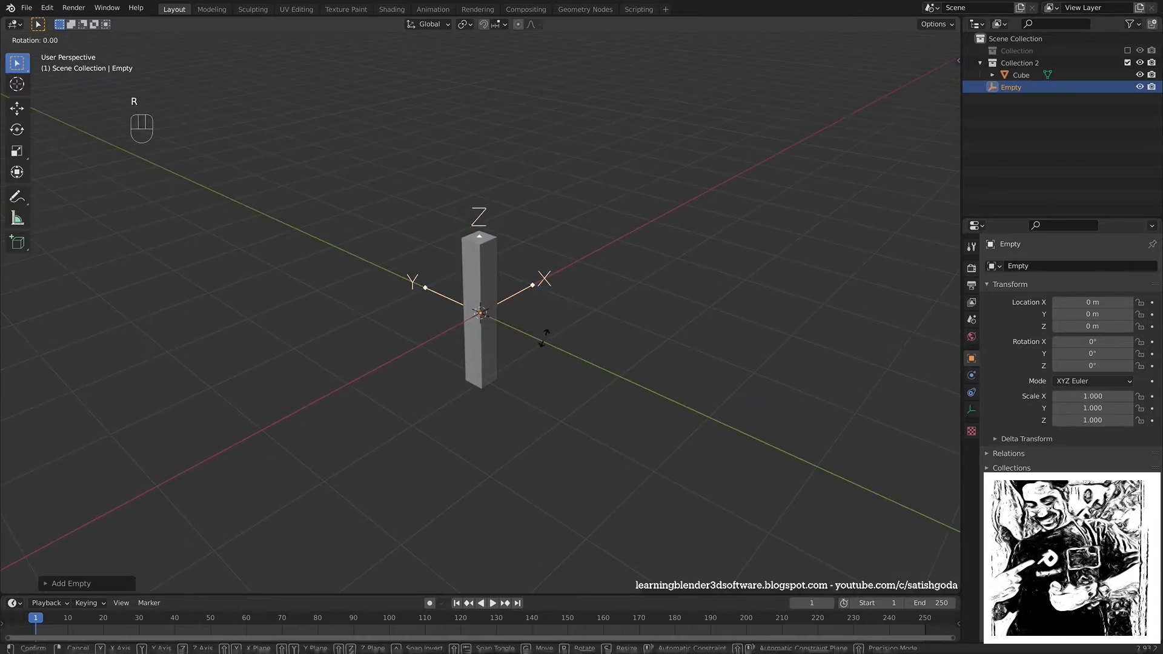
{"action": "key", "text": "x"}
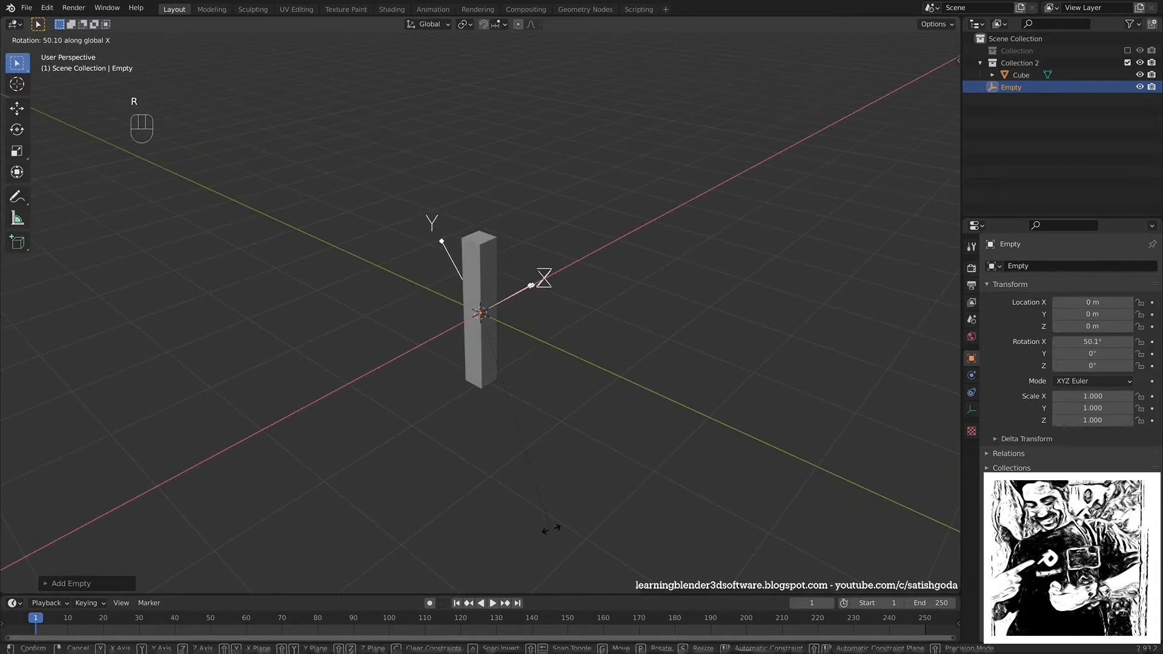
{"action": "type", "text": "90"}
{"action": "left_click", "coordinate": [551, 525]}
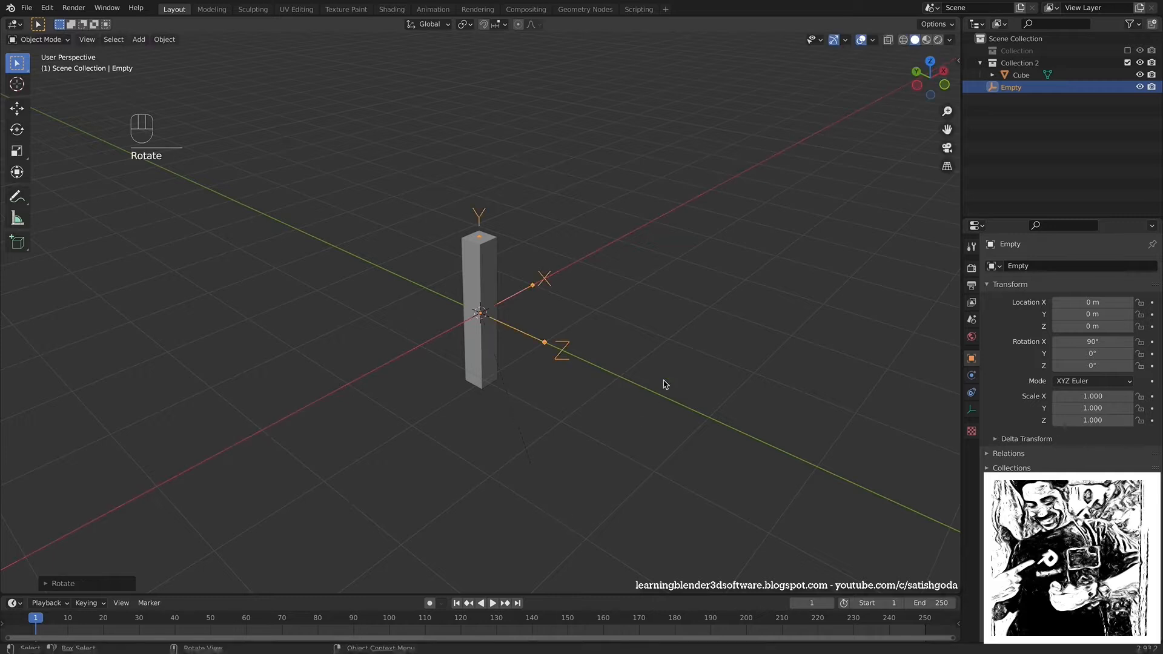
Move the empty into Collection 2 and create two child collections inside that collection
{"action": "middle_click_drag", "start_coordinate": [662, 383], "coordinate": [672, 339]}
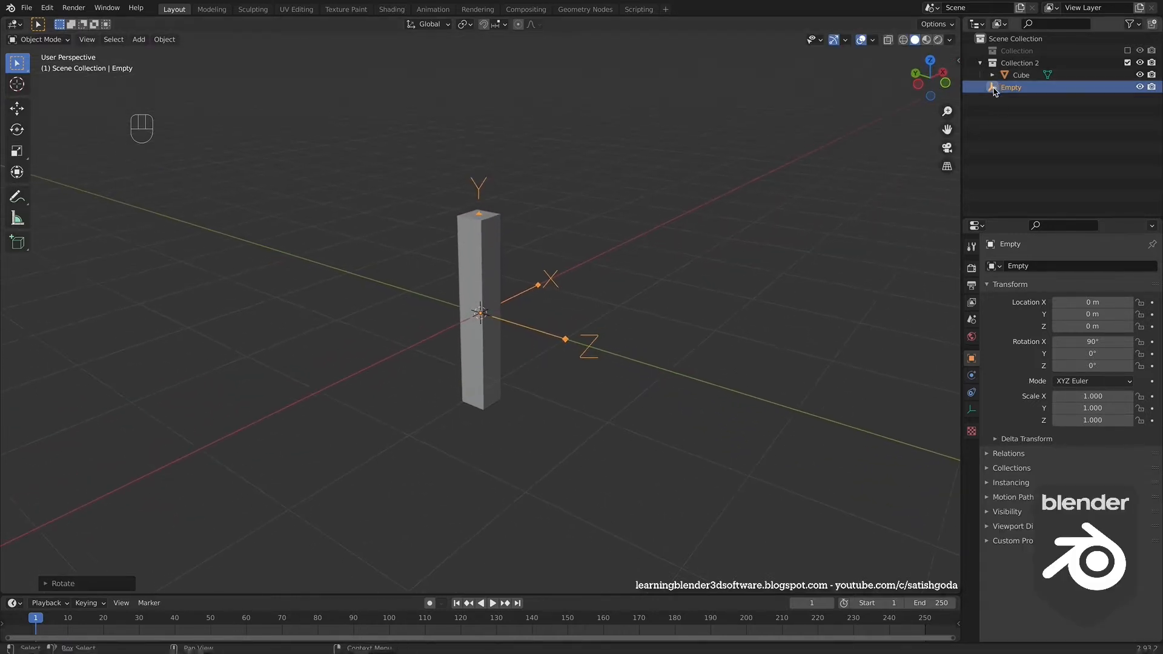
{"action": "left_click_drag", "start_coordinate": [1011, 87], "coordinate": [1028, 61]}
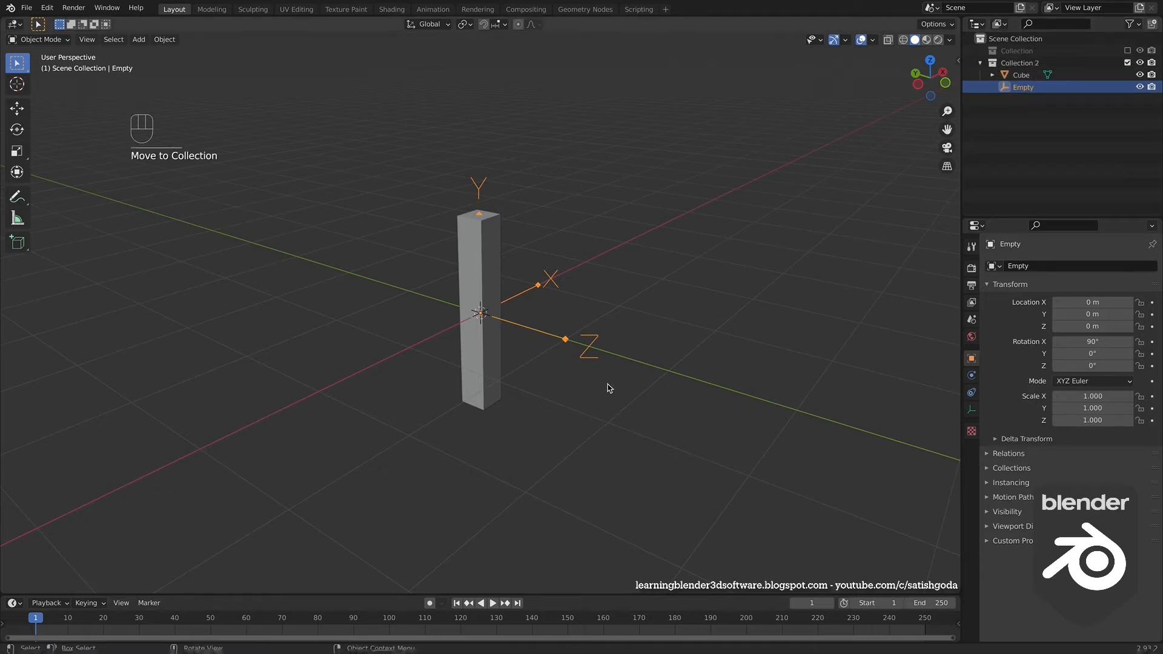
{"action": "left_click", "coordinate": [996, 64]}
{"action": "left_click", "coordinate": [1153, 24]}
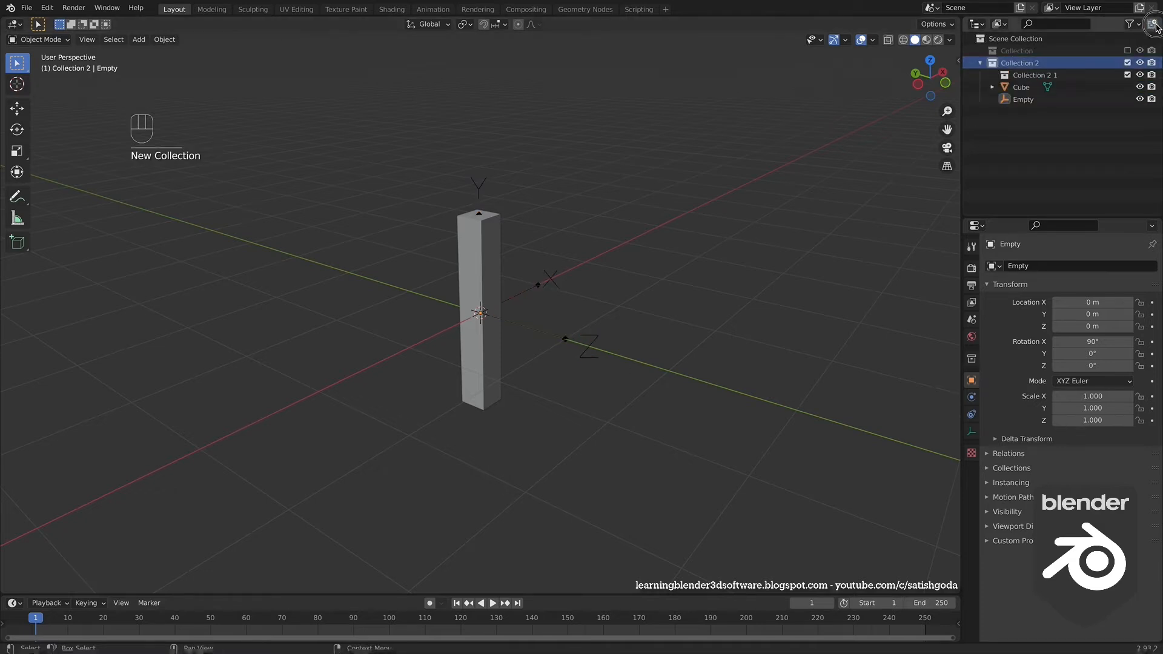
{"action": "left_click", "coordinate": [1153, 25]}
Place the cube and the empty in separate child collections, naming the cube's Rigid Bodies and the empty's Constraints
{"action": "left_click", "coordinate": [1019, 99]}
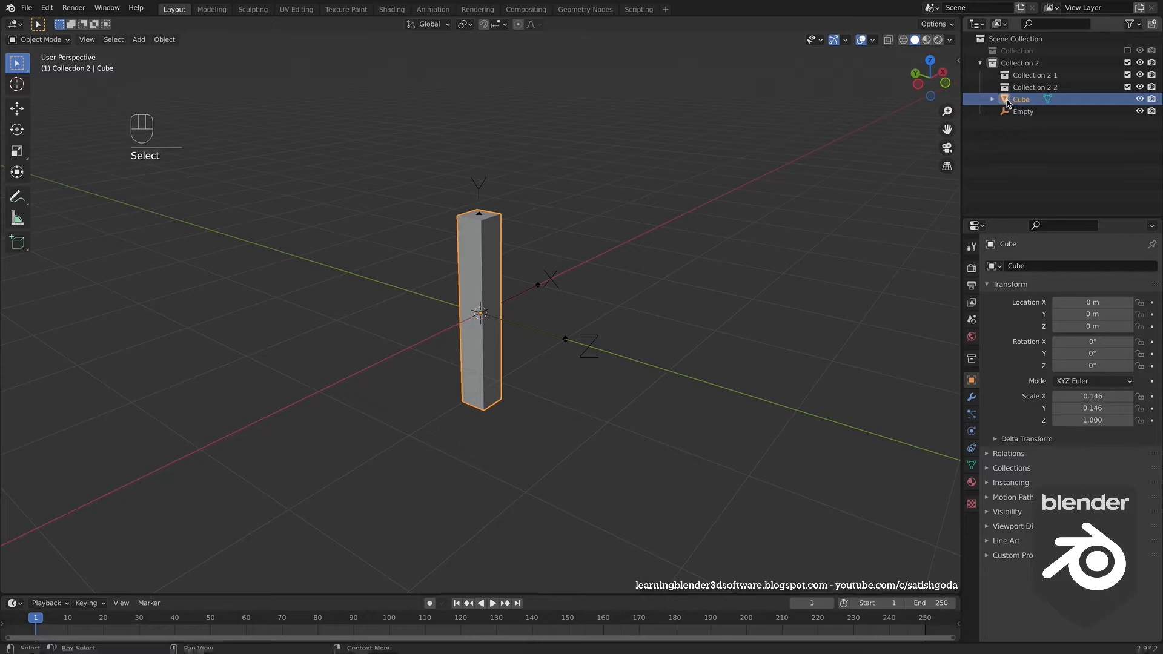
{"action": "mouse_move", "coordinate": [1007, 101]}
{"action": "left_mouse_down"}
{"action": "mouse_move", "coordinate": [1029, 75]}
{"action": "mouse_move", "coordinate": [1027, 97]}
{"action": "left_mouse_up"}
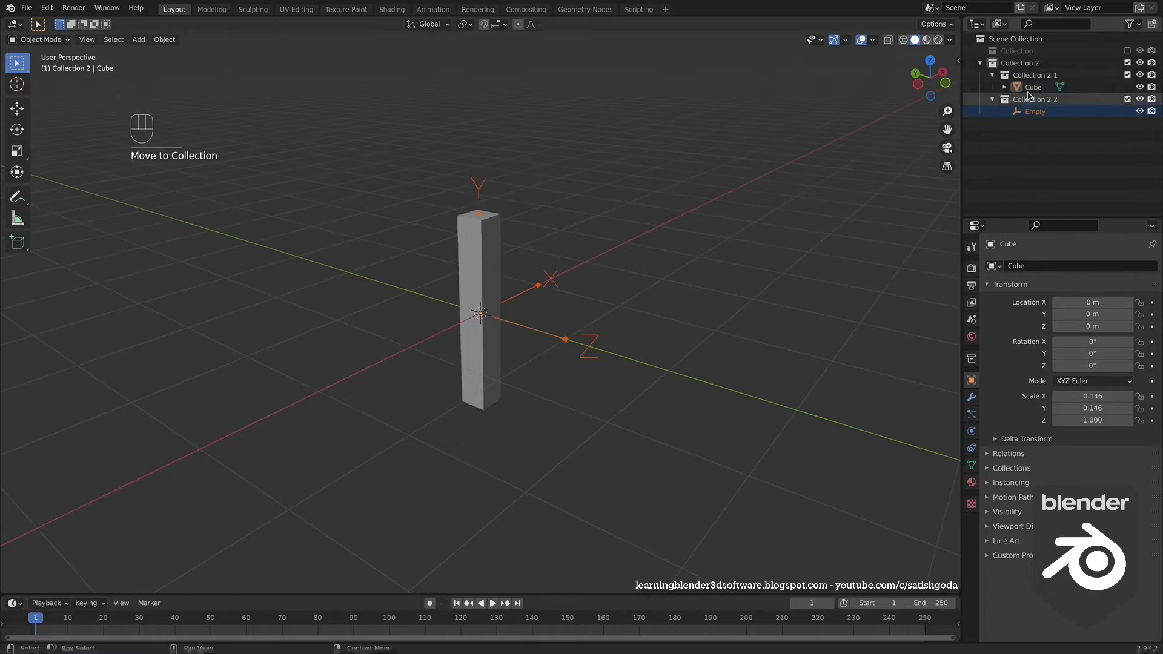
{"action": "double_click", "coordinate": [1033, 75]}
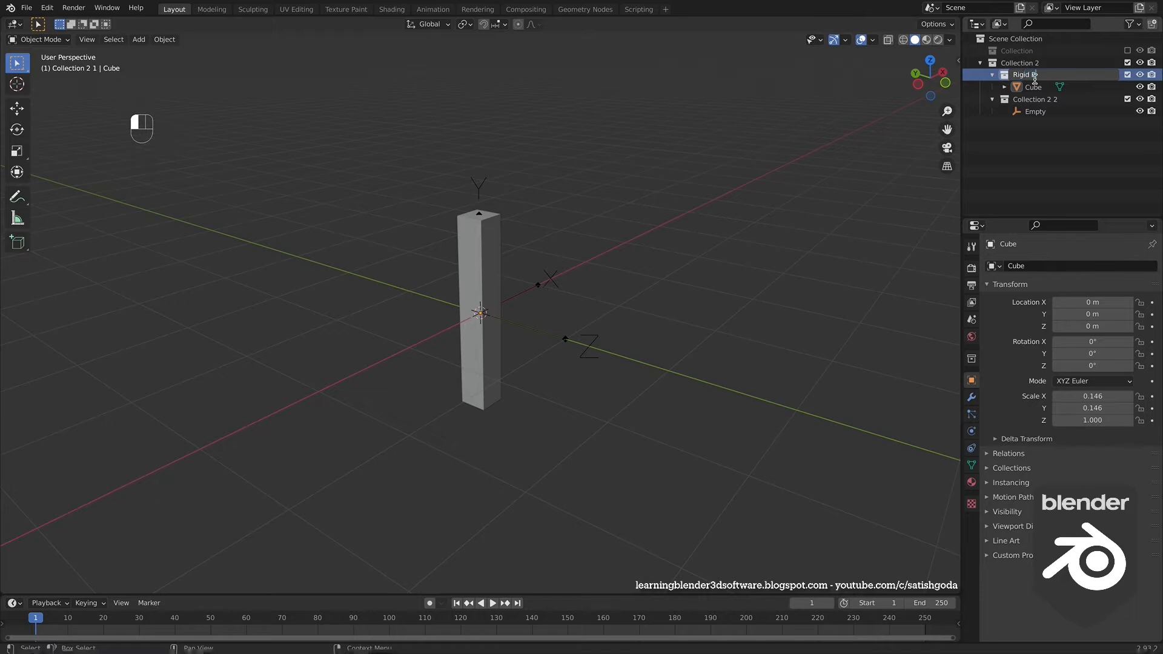
{"action": "type", "text": "Rigid Bodies"}
{"action": "key", "text": "Return"}
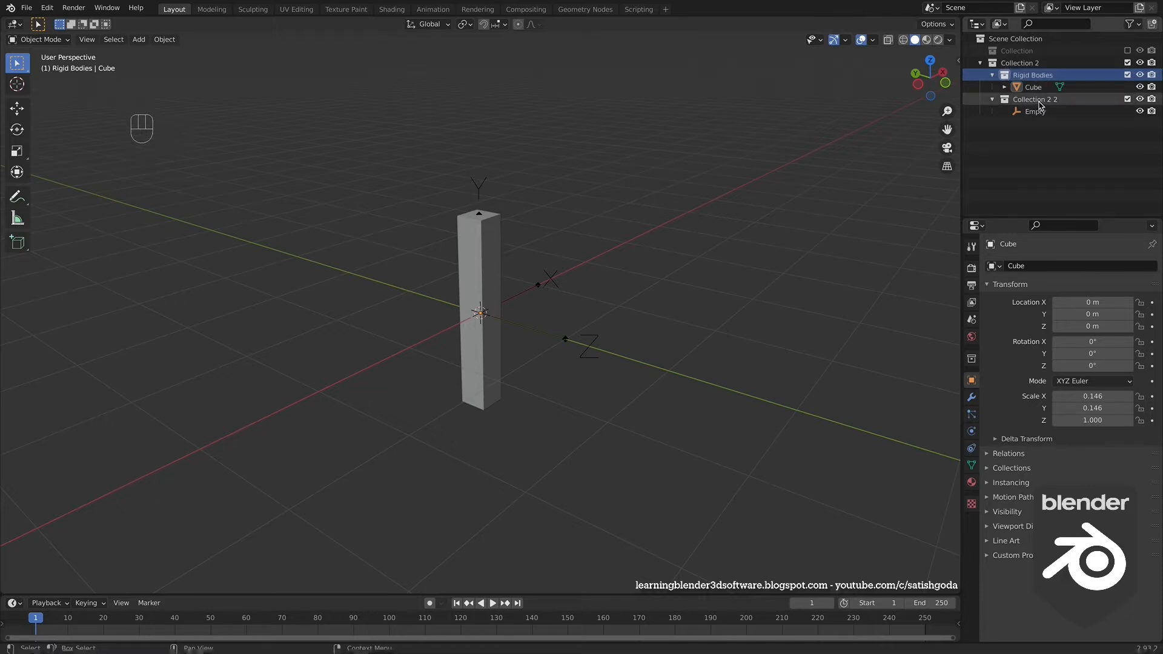
{"action": "double_click", "coordinate": [1039, 99]}
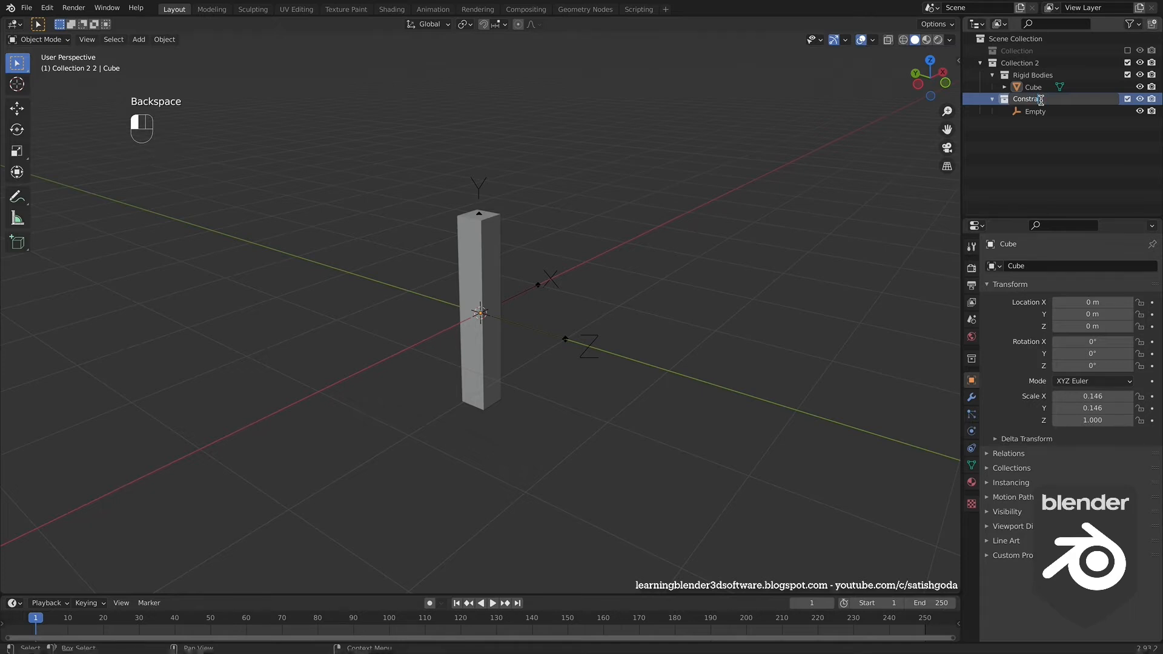
{"action": "type", "text": "Constraints"}
{"action": "key", "text": "Return"}
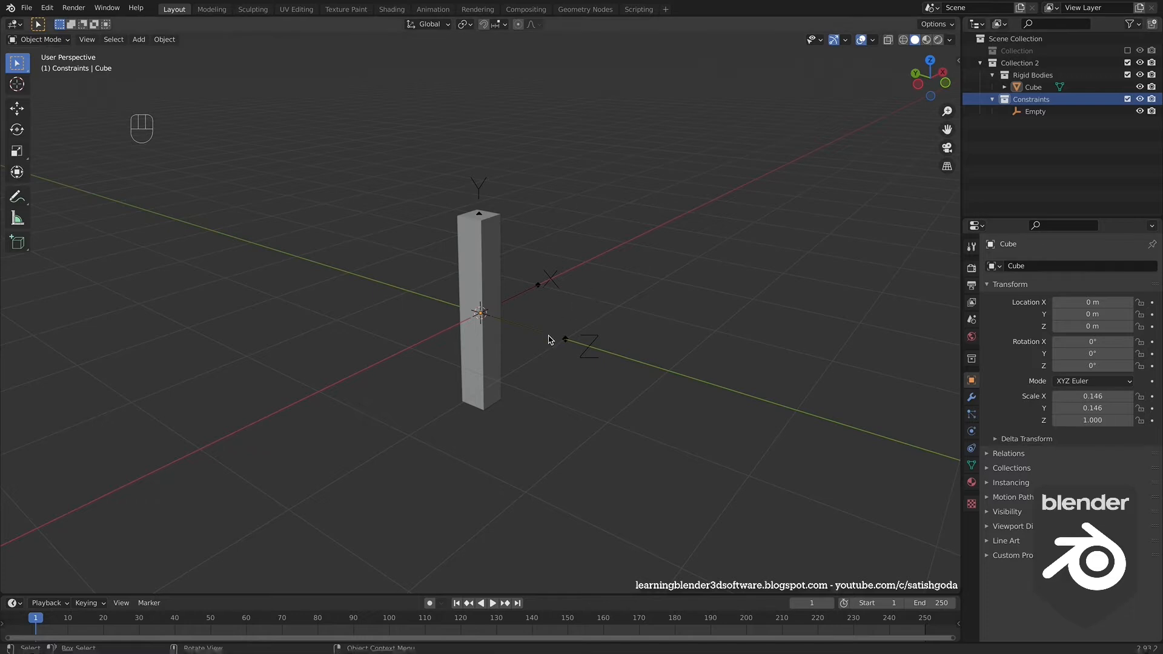
Enable the Move object gizmo and raise the empty along Z to about 0.838 m, near the cube's upper end
{"action": "left_click", "coordinate": [533, 293]}
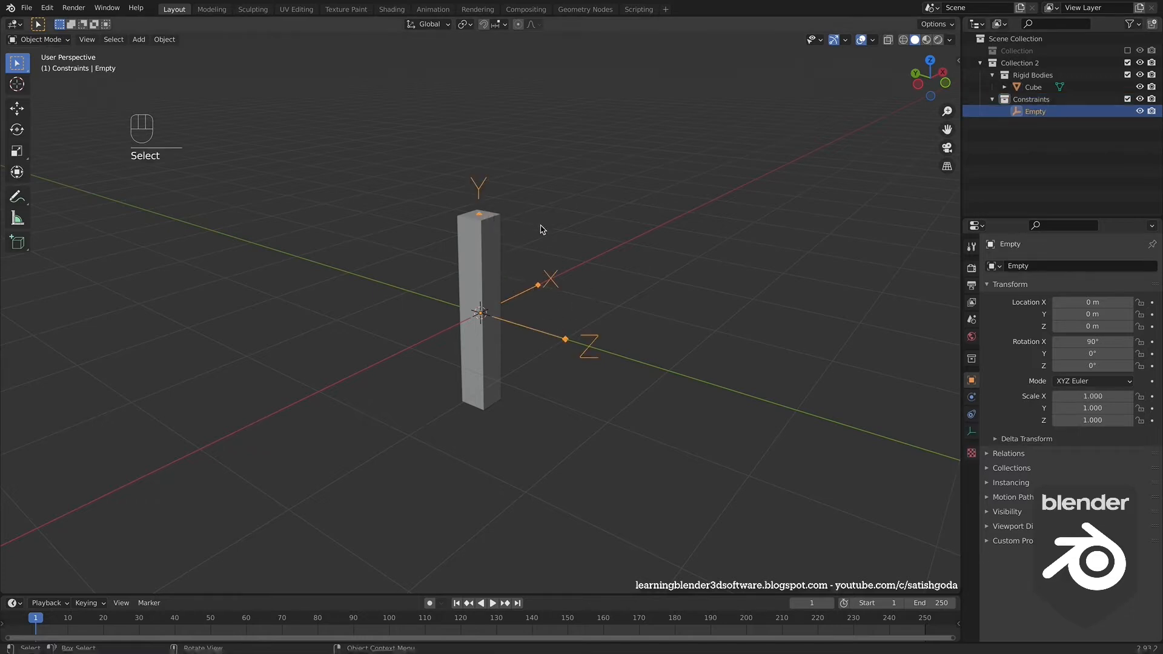
{"action": "middle_click_drag", "start_coordinate": [542, 229], "coordinate": [543, 182]}
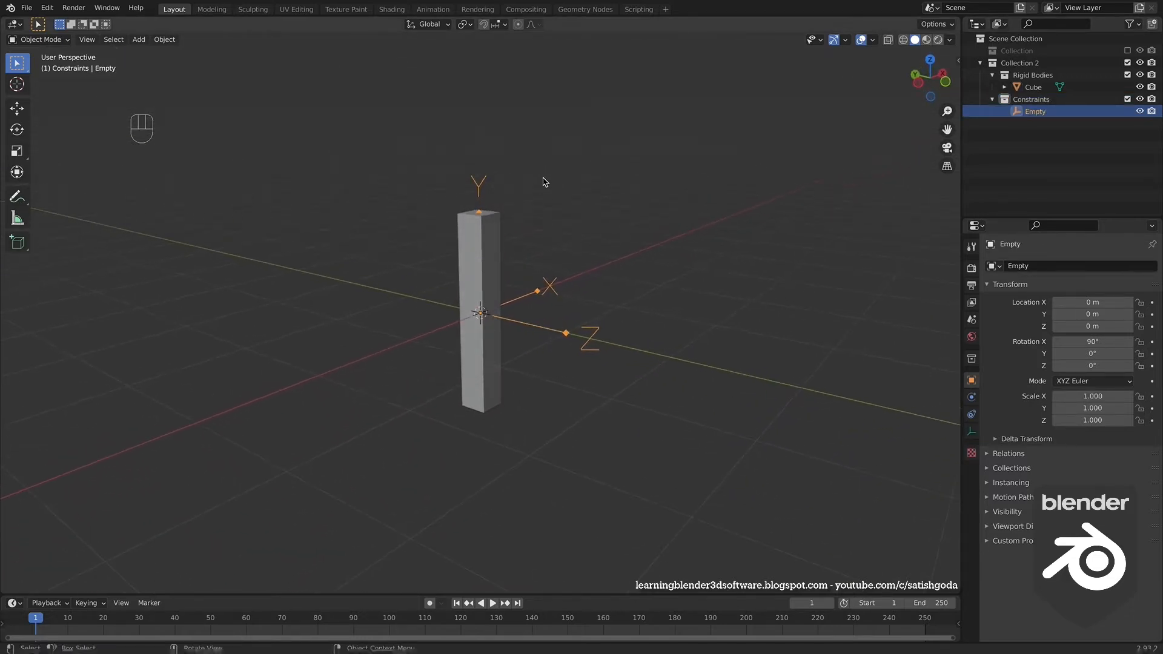
{"action": "left_click", "coordinate": [846, 41]}
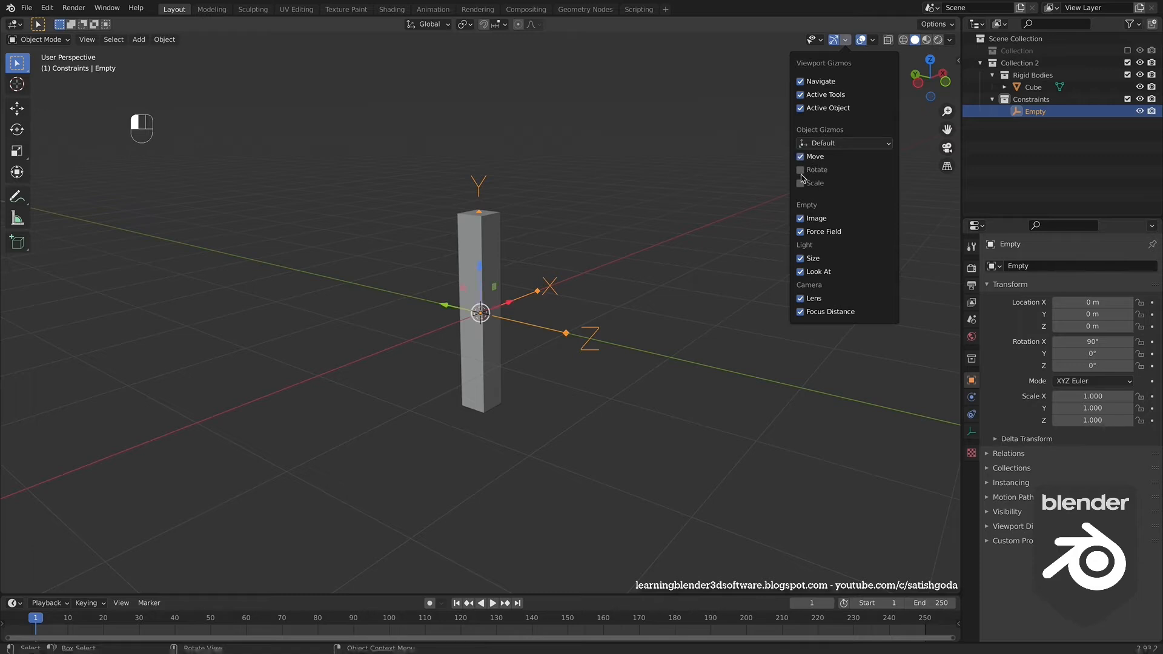
{"action": "middle_click_drag", "start_coordinate": [480, 281], "coordinate": [747, 302]}
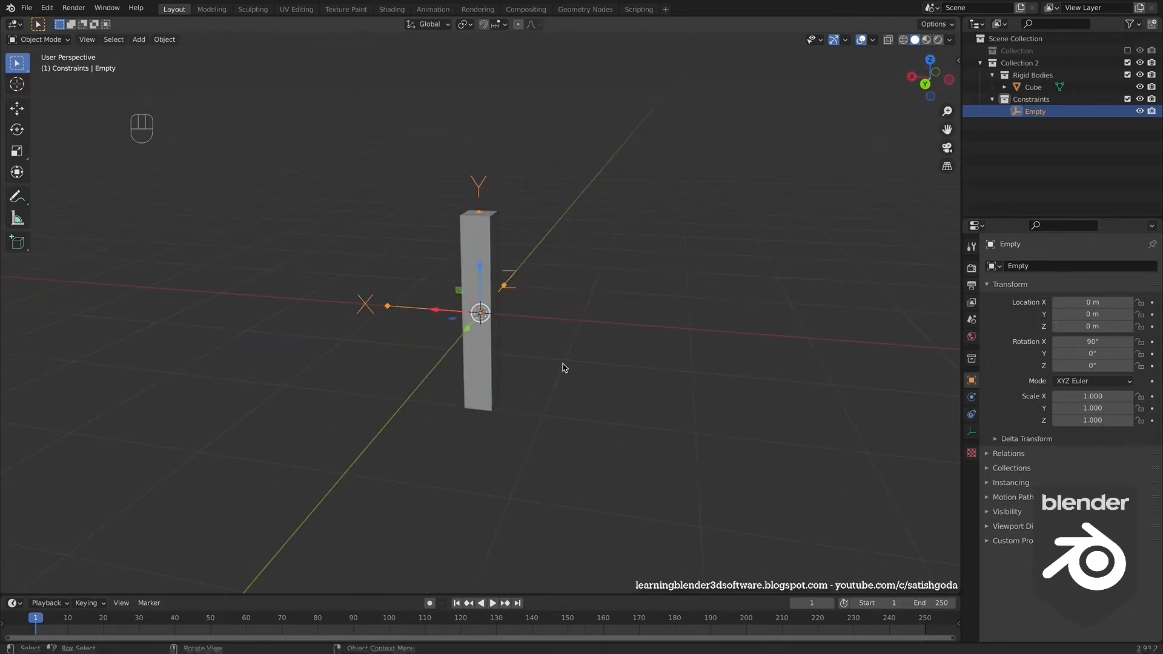
{"action": "middle_click_drag", "start_coordinate": [580, 368], "coordinate": [698, 366]}
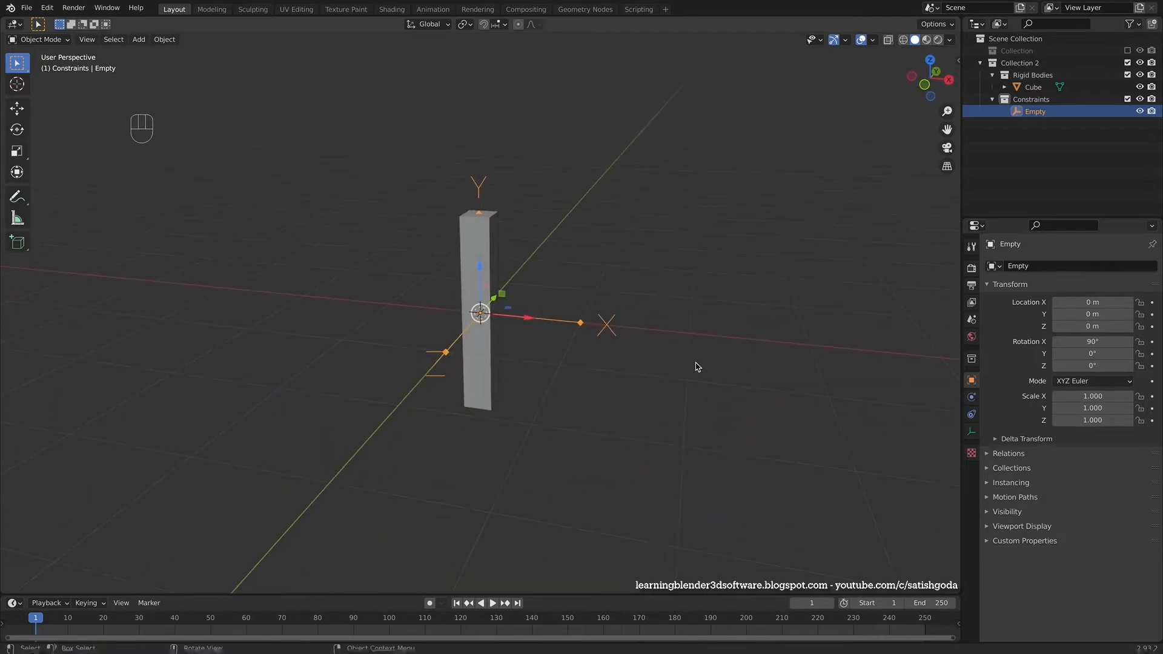
{"action": "left_click_drag", "start_coordinate": [483, 268], "coordinate": [484, 181]}
{"action": "middle_click_drag", "start_coordinate": [582, 388], "coordinate": [653, 395]}
{"action": "middle_click_drag", "start_coordinate": [566, 320], "coordinate": [536, 321], "text": "ctrl"}
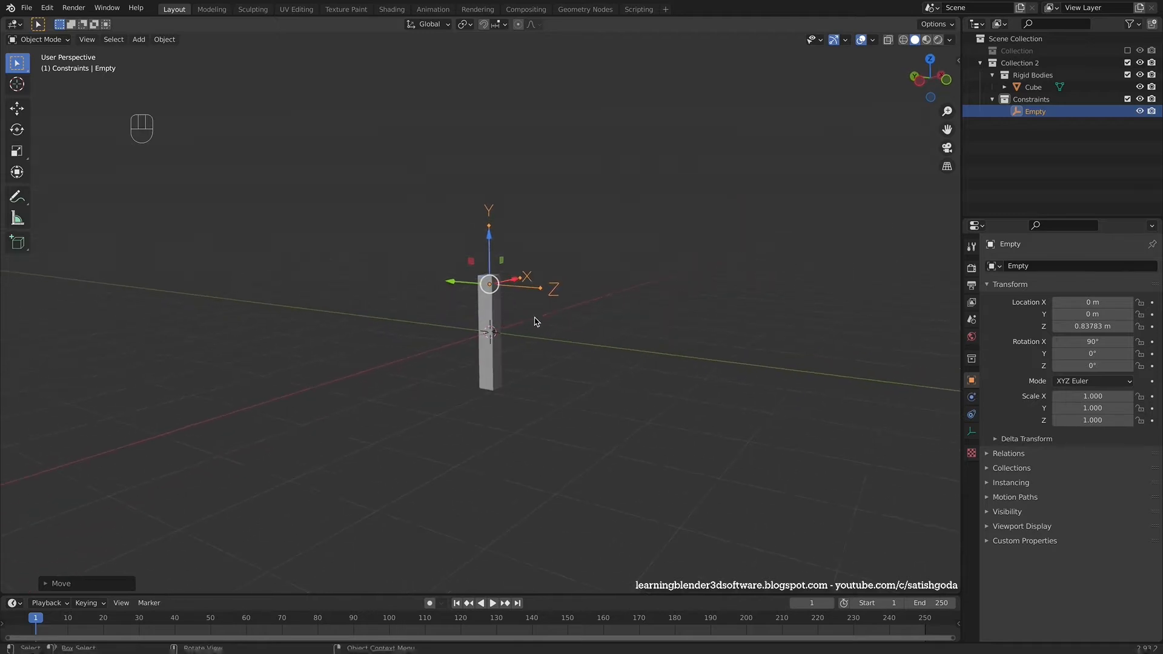
Lower the cube and empty together along Z, bringing the empty near the origin and the cube to about -0.841 m
{"action": "left_click", "coordinate": [497, 290], "text": "shift"}
{"action": "left_click_drag", "start_coordinate": [490, 253], "coordinate": [499, 313]}
{"action": "scroll", "coordinate": [608, 317], "scroll_direction": "up", "scroll_amount": 5}
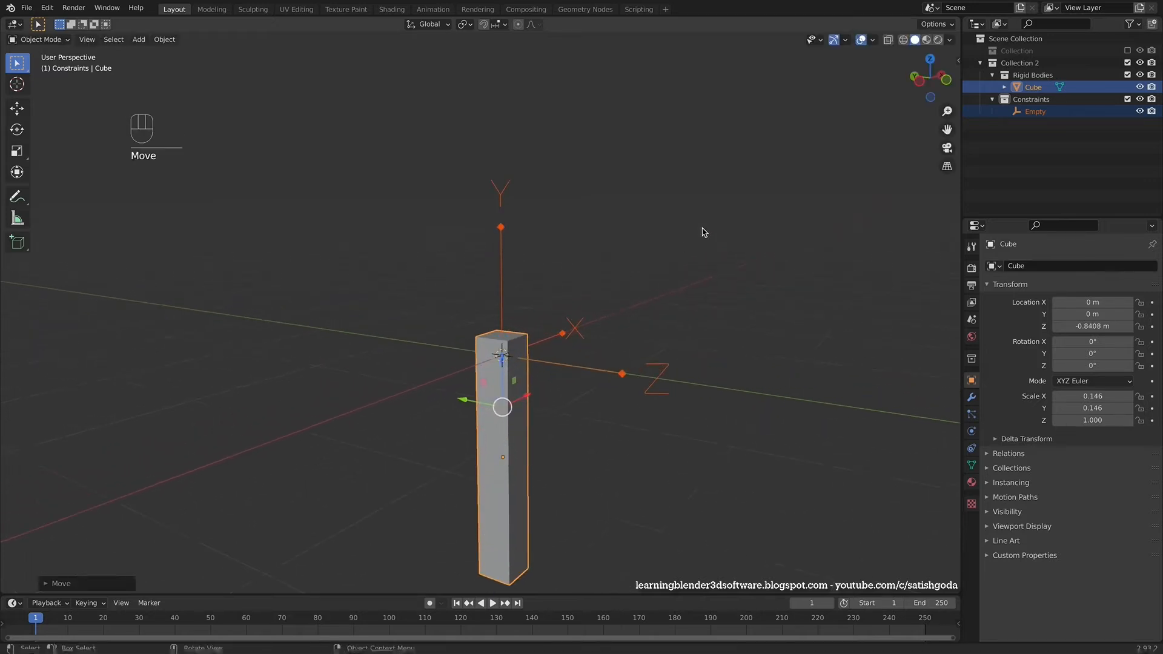
Rename the cube as Cube.001 and the empty as Empty.001
{"action": "middle_click_drag", "start_coordinate": [713, 347], "coordinate": [654, 329]}
{"action": "middle_click_drag", "start_coordinate": [725, 322], "coordinate": [678, 321], "text": "ctrl"}
{"action": "left_click", "coordinate": [1044, 87]}
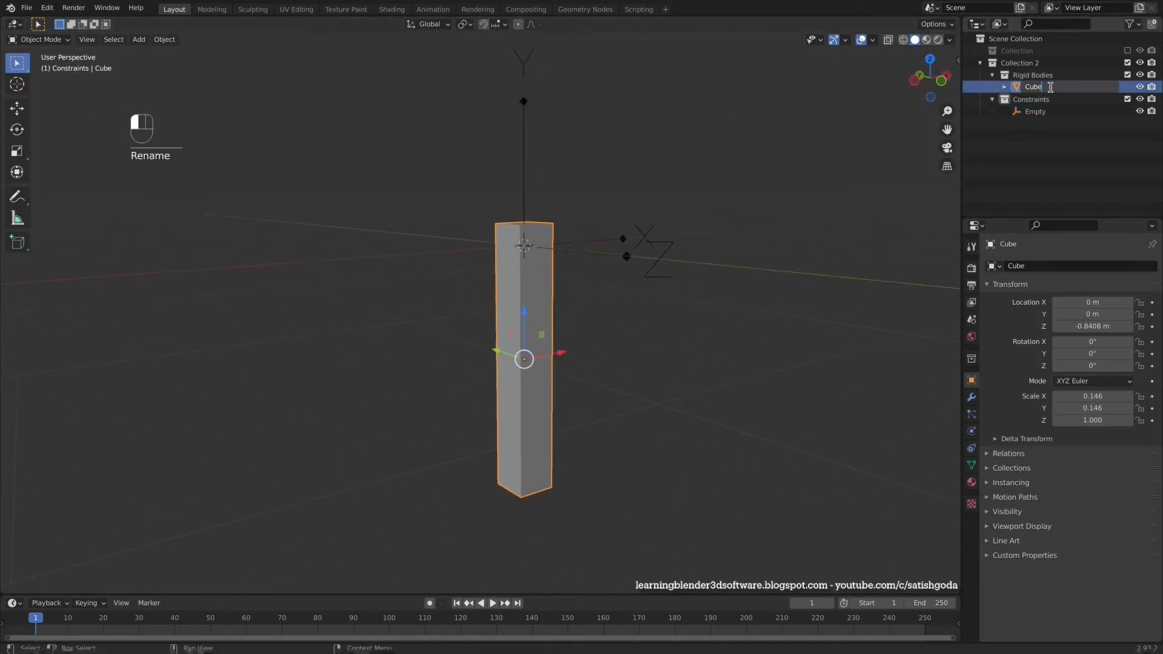
{"action": "double_click", "coordinate": [1057, 110]}
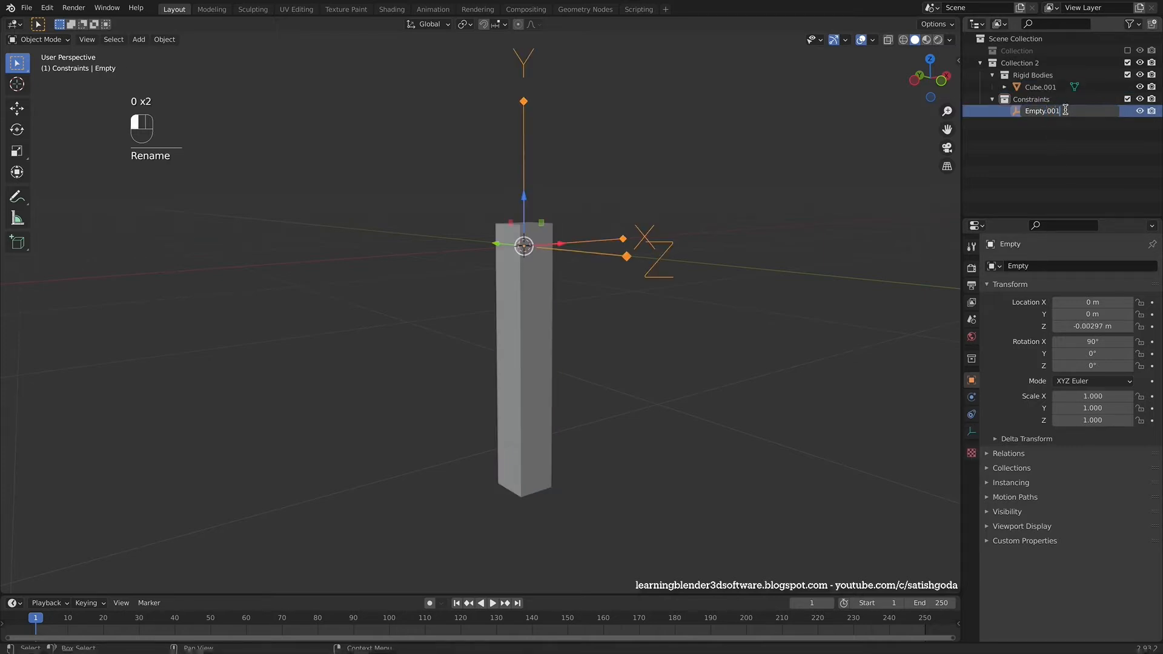
{"action": "key", "text": "Return"}
Duplicate the cube and its empty together and move the copies down along Z, placing the copied cube at about -2.48 m
{"action": "scroll", "coordinate": [576, 375], "scroll_direction": "down", "scroll_amount": 4}
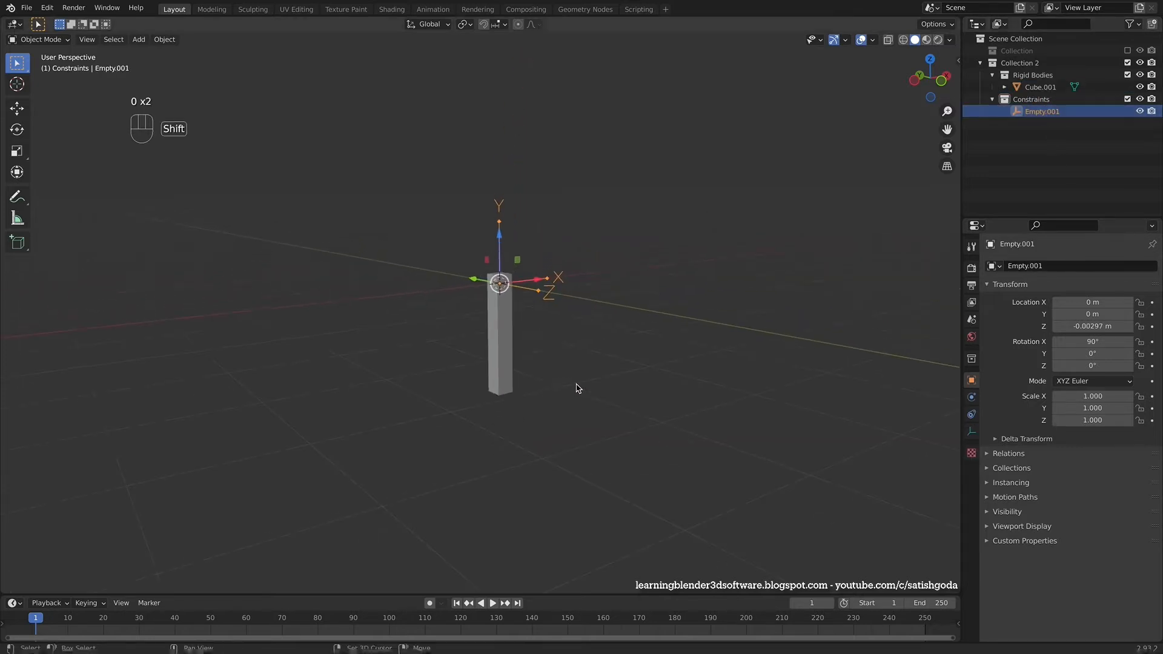
{"action": "left_click", "coordinate": [545, 267], "text": "shift"}
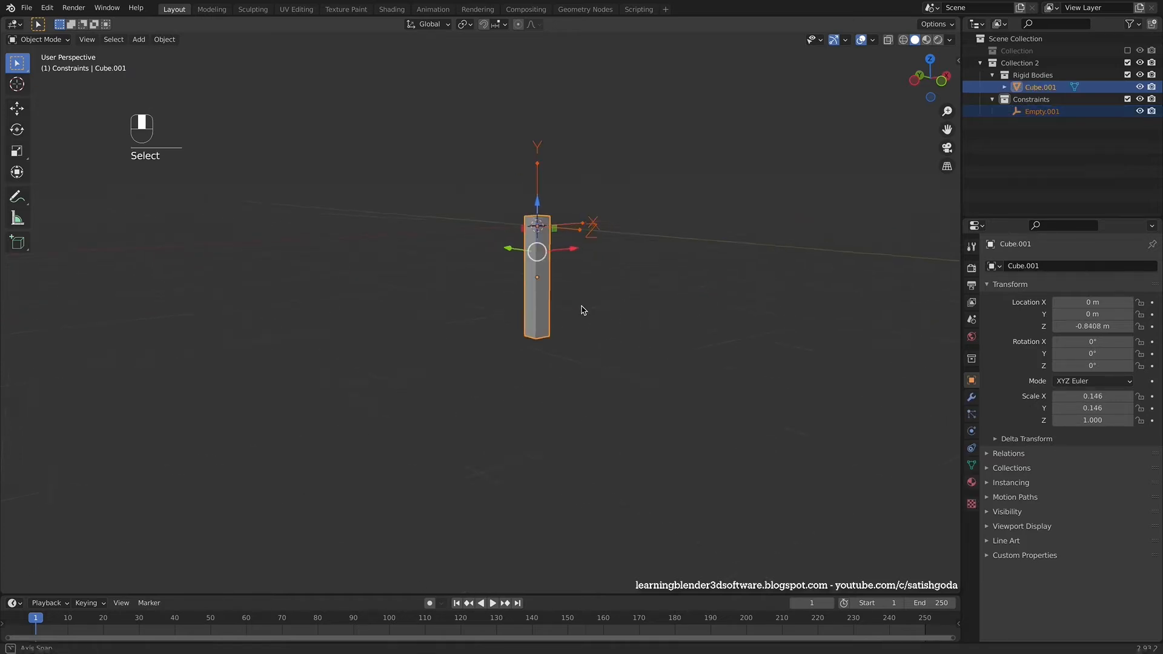
{"action": "middle_click_drag", "start_coordinate": [581, 309], "coordinate": [567, 297]}
{"action": "key", "text": "shift+d"}
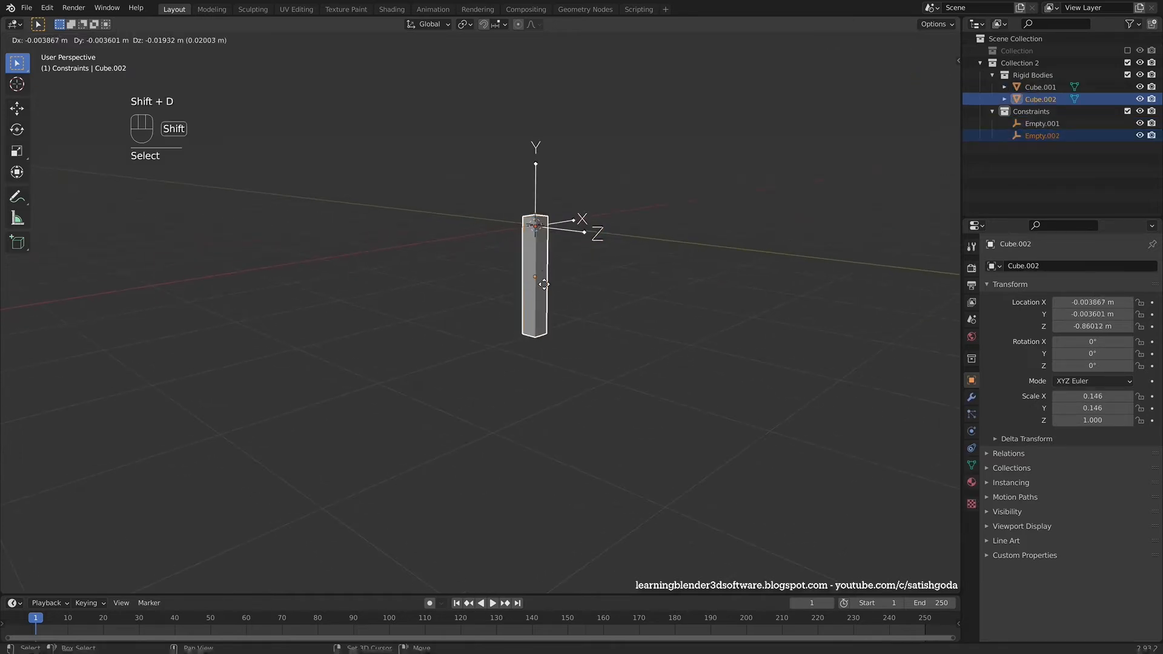
{"action": "key", "text": "z"}
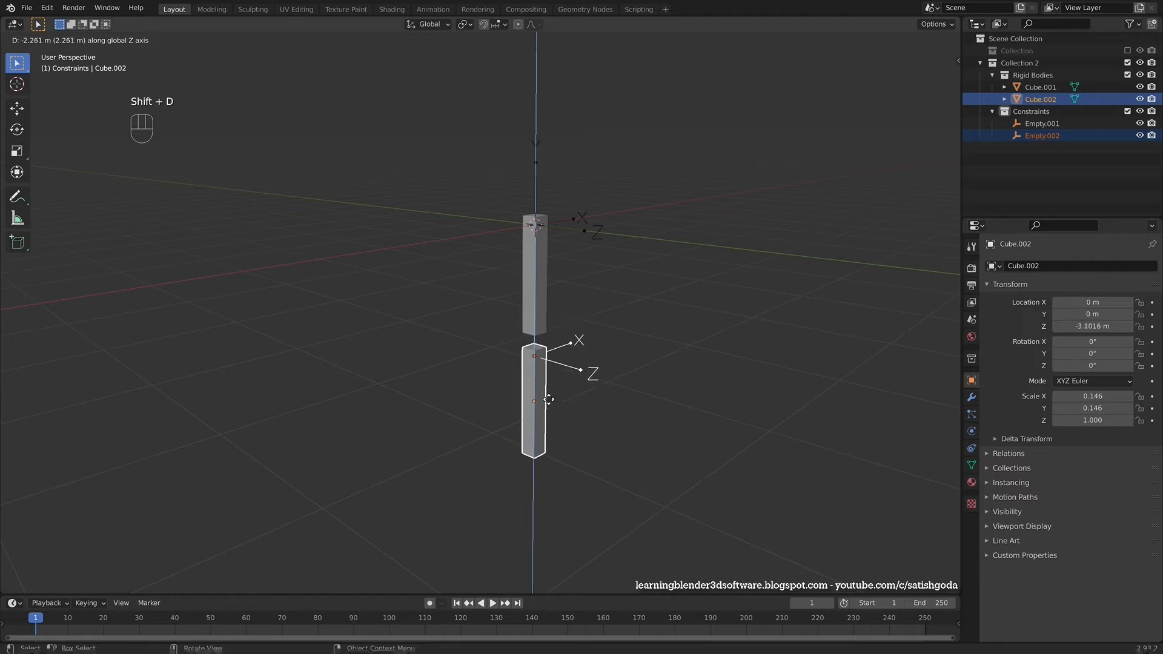
{"action": "left_click", "coordinate": [555, 369]}
Shift the duplicated cube and empty along Y, placing the copied cube at about -0.324 m
{"action": "middle_click_drag", "start_coordinate": [647, 308], "coordinate": [632, 379], "text": "ctrl"}
{"action": "left_click_drag", "start_coordinate": [484, 351], "coordinate": [516, 349]}
{"action": "middle_click_drag", "start_coordinate": [732, 324], "coordinate": [671, 322]}
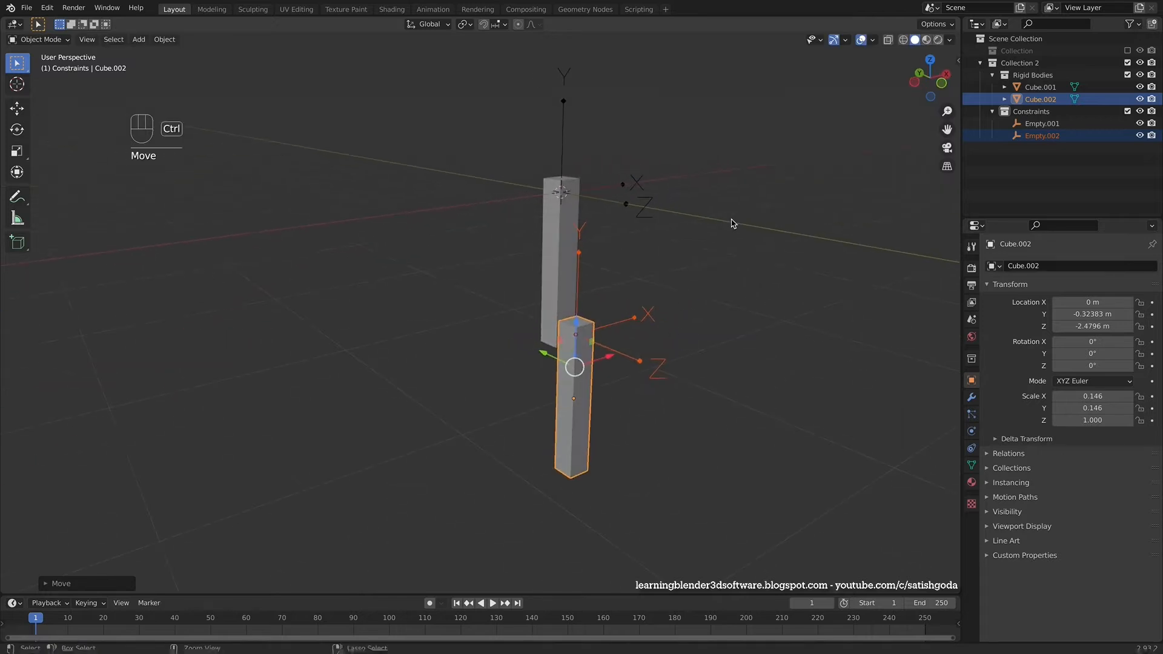
Draw a long box with the Add Cube tool along the X axis above the upper bar, centred at about Y 0.244 m, Z 0.122 m
{"action": "middle_click_drag", "start_coordinate": [732, 221], "coordinate": [688, 324], "text": "ctrl"}
{"action": "middle_click_drag", "start_coordinate": [739, 280], "coordinate": [704, 301], "text": "ctrl"}
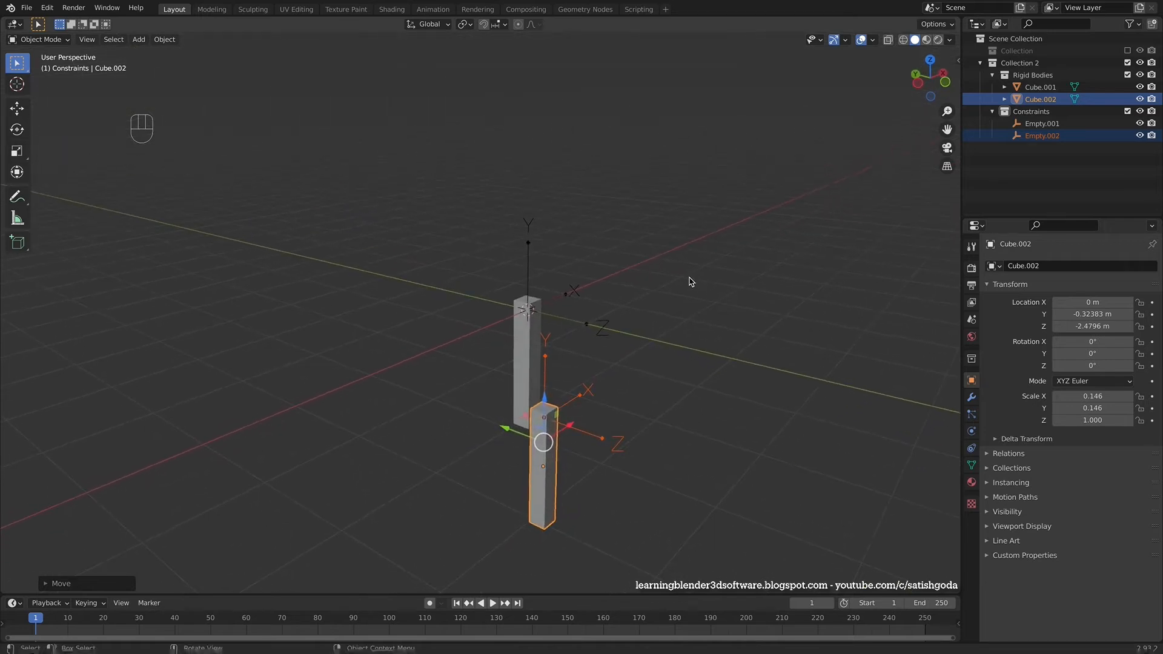
{"action": "left_click", "coordinate": [27, 242]}
{"action": "middle_click_drag", "start_coordinate": [494, 338], "coordinate": [596, 326]}
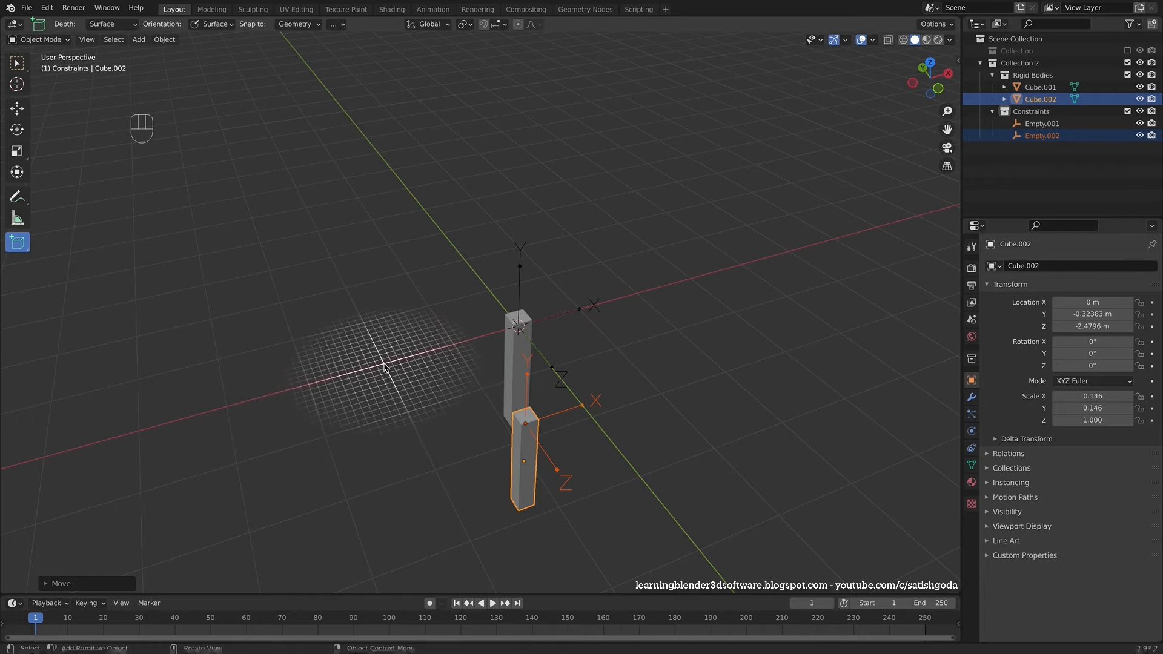
{"action": "left_click_drag", "start_coordinate": [383, 363], "coordinate": [407, 344]}
{"action": "left_click_drag", "start_coordinate": [519, 303], "coordinate": [620, 279]}
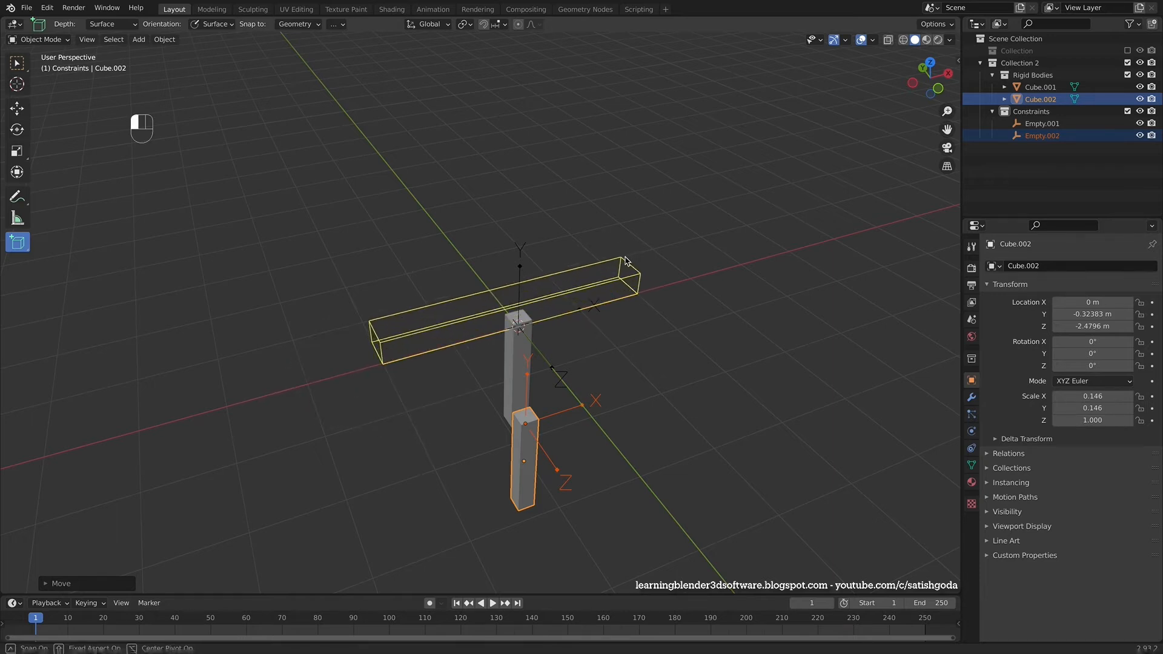
{"action": "left_click", "coordinate": [623, 266]}
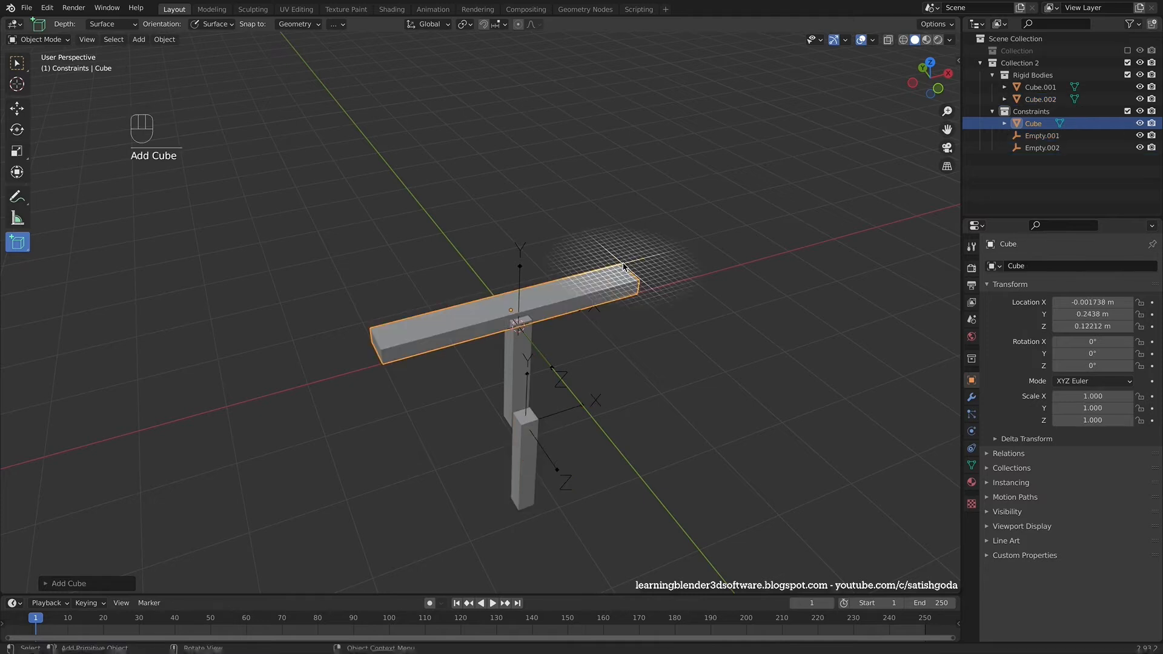
Move the horizontal beam along Y, away from the hanging bars, to about Y 0.411 m
{"action": "middle_click_drag", "start_coordinate": [624, 272], "coordinate": [714, 286]}
{"action": "middle_click_drag", "start_coordinate": [699, 326], "coordinate": [745, 249]}
{"action": "left_click", "coordinate": [691, 284]}
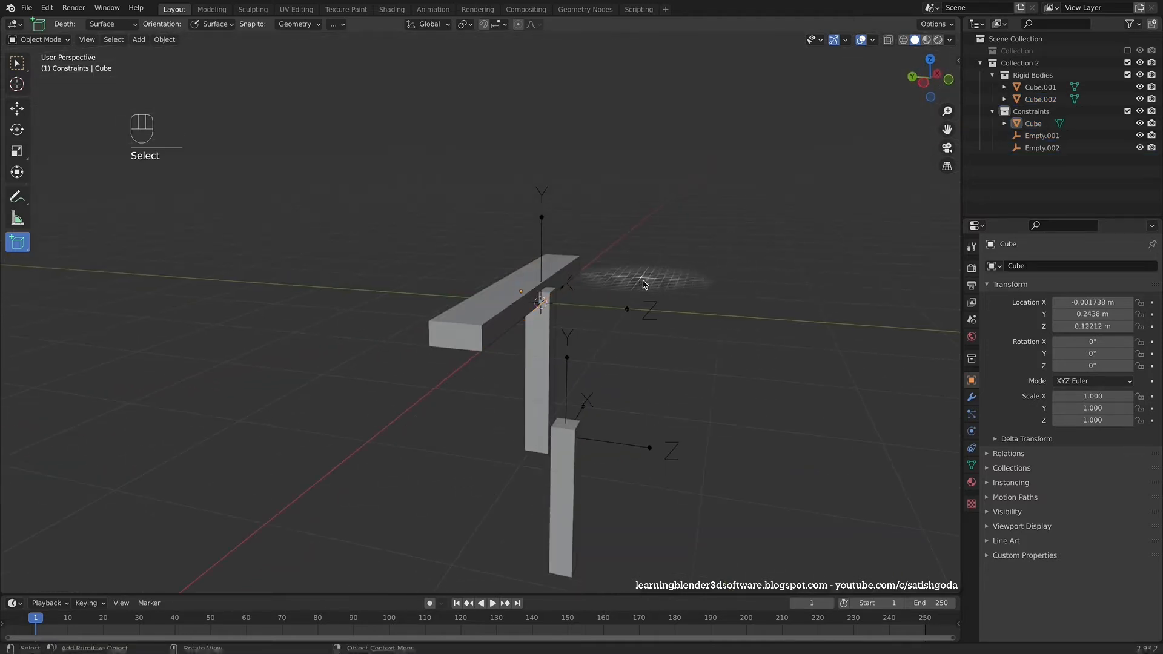
{"action": "key", "text": "w"}
{"action": "left_click", "coordinate": [514, 306]}
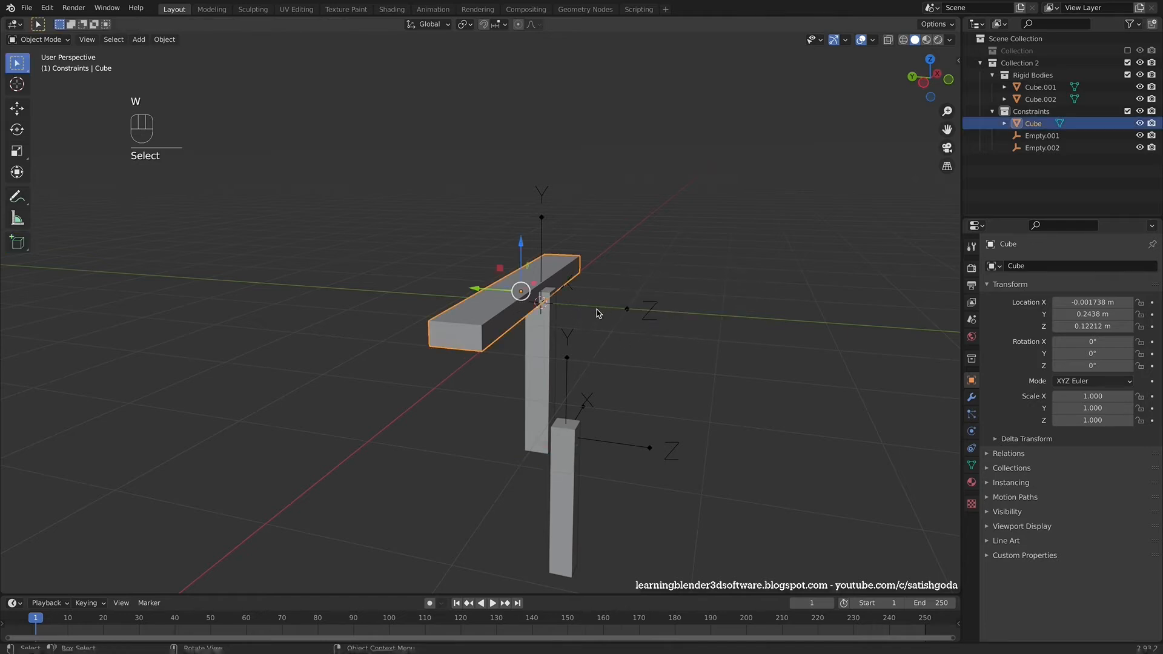
{"action": "middle_click_drag", "start_coordinate": [510, 282], "coordinate": [573, 286]}
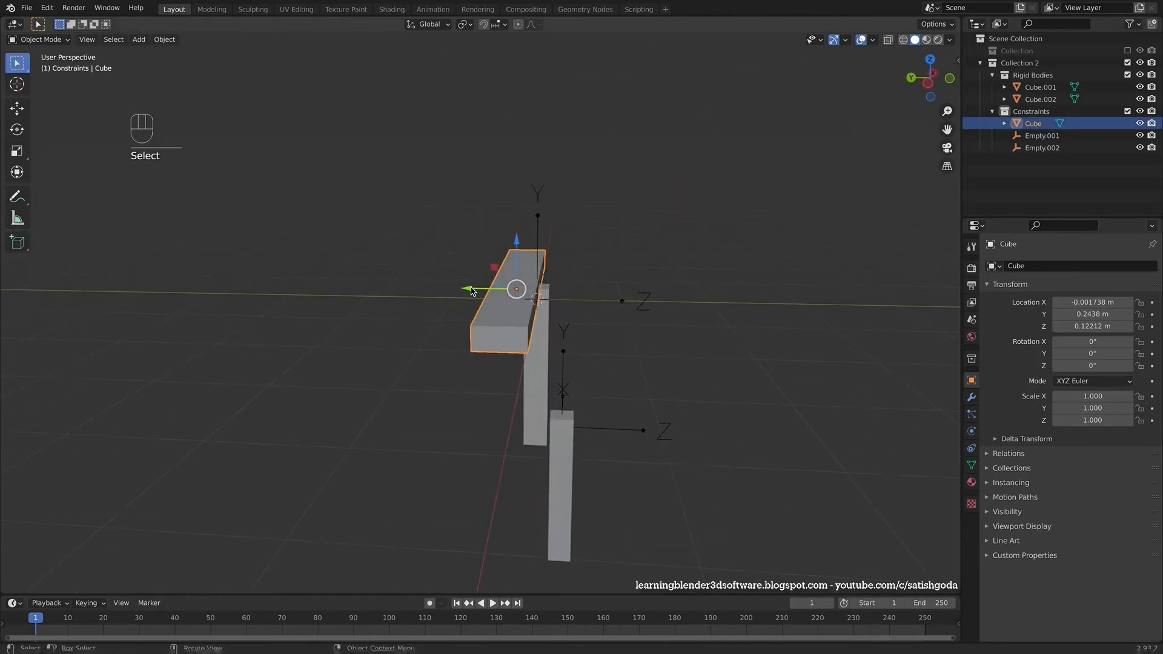
{"action": "left_click_drag", "start_coordinate": [472, 292], "coordinate": [455, 290]}
{"action": "middle_click_drag", "start_coordinate": [455, 289], "coordinate": [484, 247]}
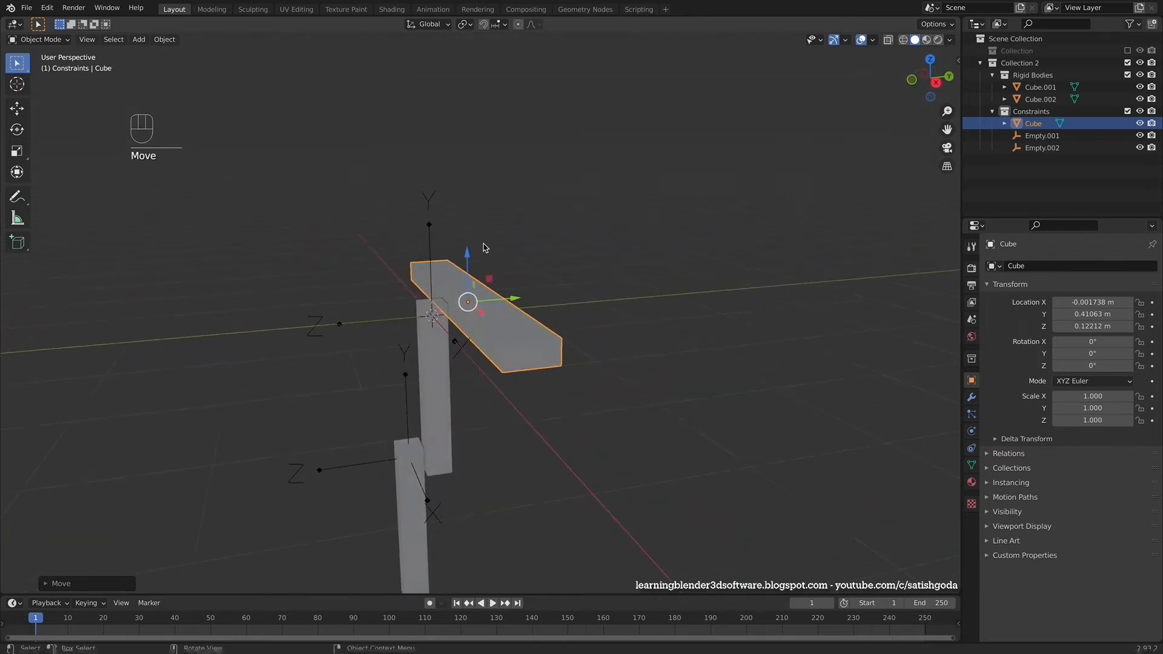
Lower the horizontal beam along Z to about Z 0.038 m
{"action": "left_click_drag", "start_coordinate": [467, 254], "coordinate": [470, 304]}
{"action": "middle_click_drag", "start_coordinate": [470, 304], "coordinate": [751, 236]}
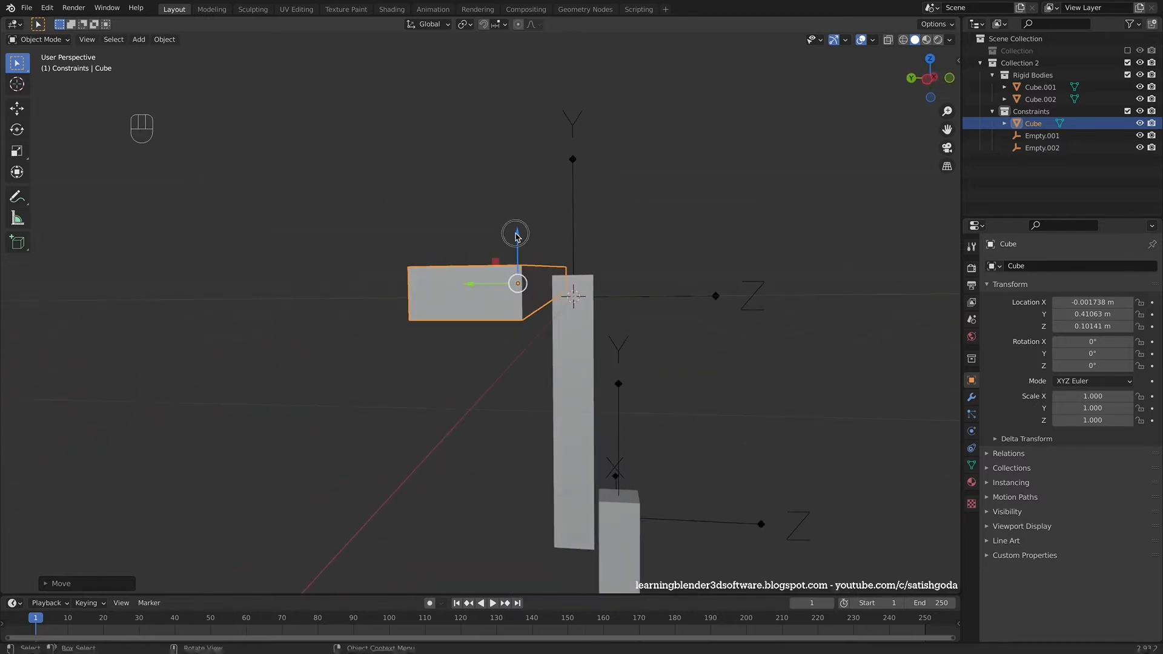
{"action": "left_click_drag", "start_coordinate": [516, 236], "coordinate": [514, 247]}
{"action": "middle_click_drag", "start_coordinate": [514, 247], "coordinate": [811, 251]}
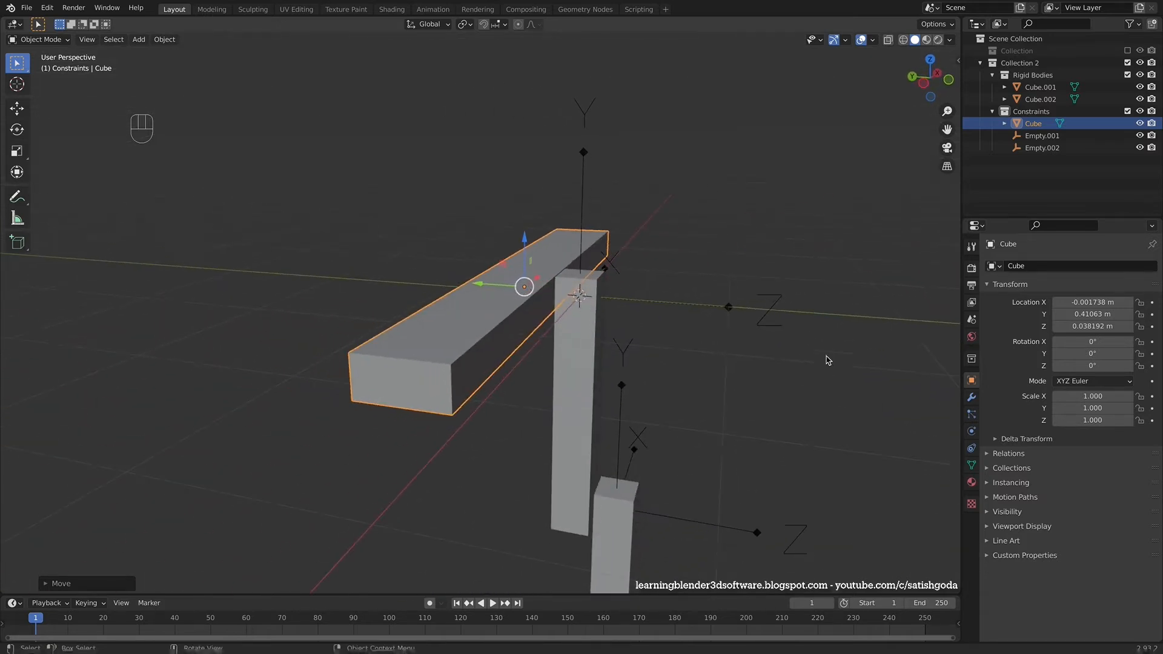
Transfer the beam to the Rigid Bodies collection and add rigid body physics to it with type Passive
{"action": "middle_click_drag", "start_coordinate": [828, 359], "coordinate": [667, 190], "text": "shift"}
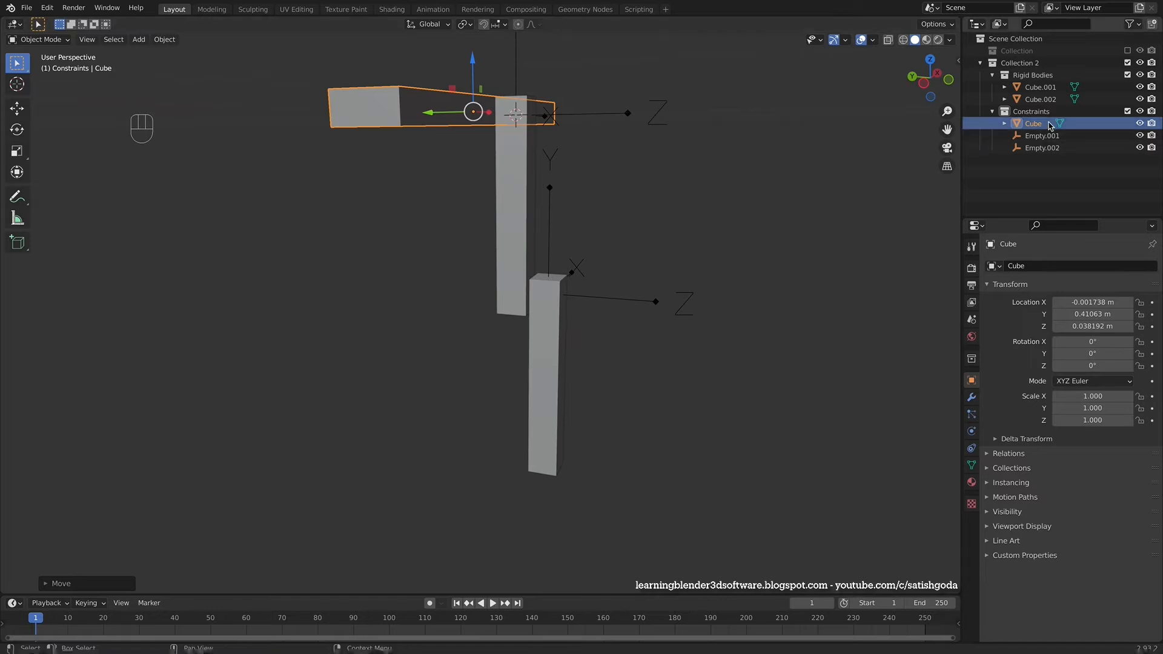
{"action": "left_click_drag", "start_coordinate": [1018, 126], "coordinate": [1021, 80]}
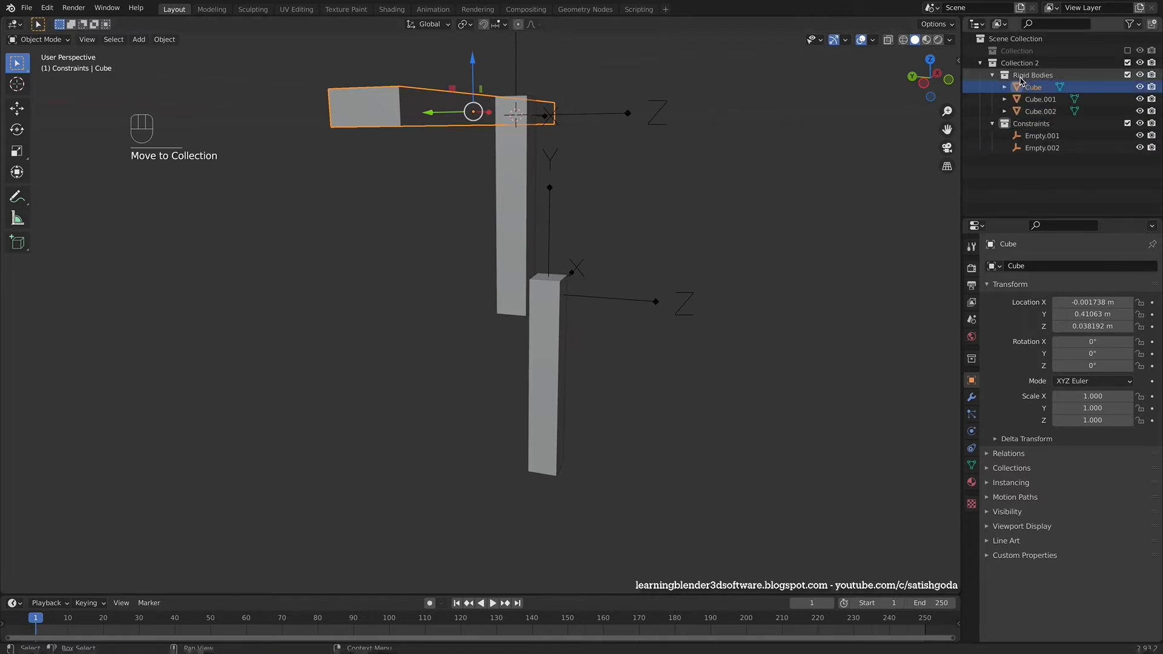
{"action": "left_click", "coordinate": [972, 432]}
{"action": "left_click", "coordinate": [1119, 293]}
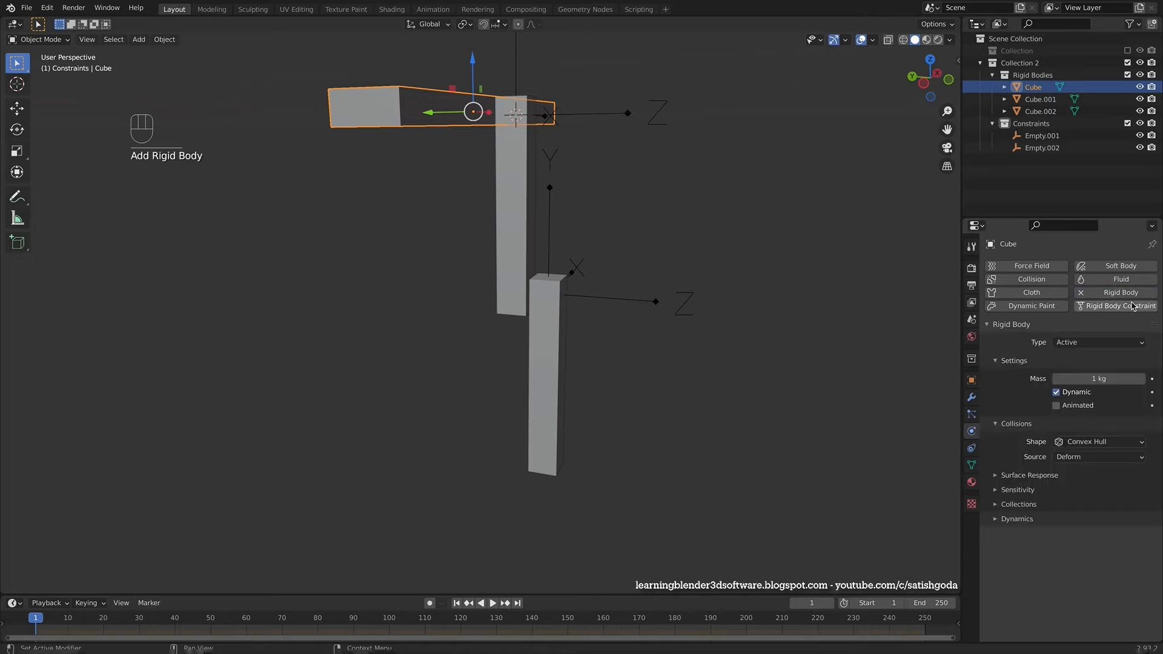
{"action": "left_click", "coordinate": [1084, 342]}
{"action": "left_click", "coordinate": [1075, 366]}
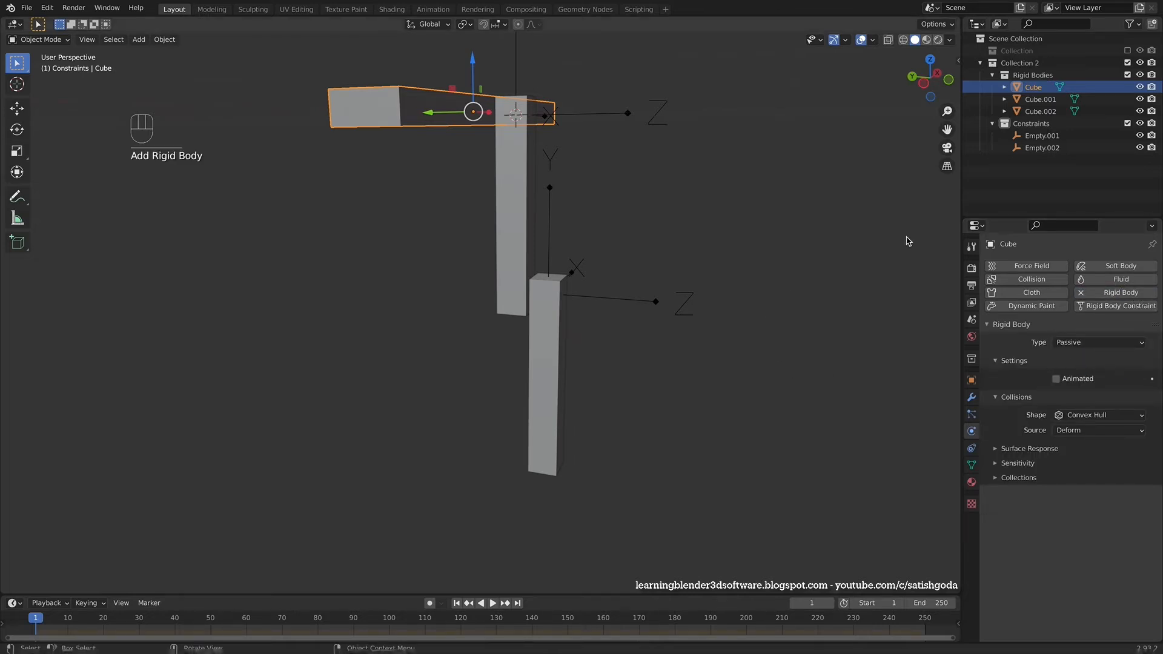
Apply the scale of the upper hanging bar, Cube.001
{"action": "left_click", "coordinate": [971, 380]}
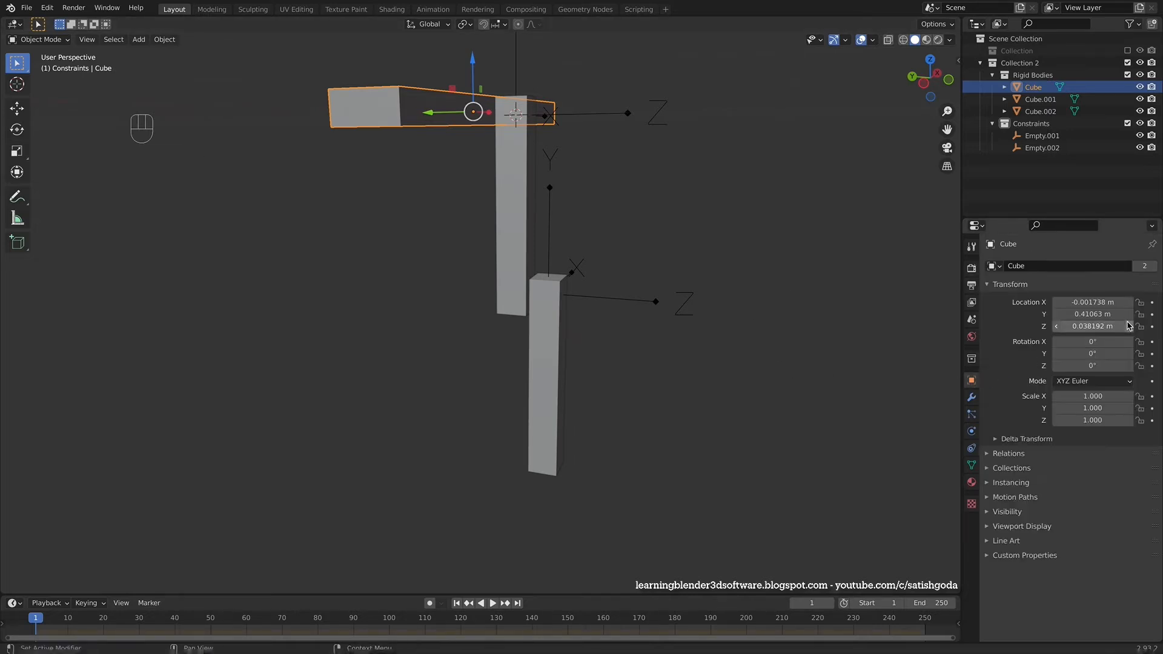
{"action": "left_click", "coordinate": [524, 202]}
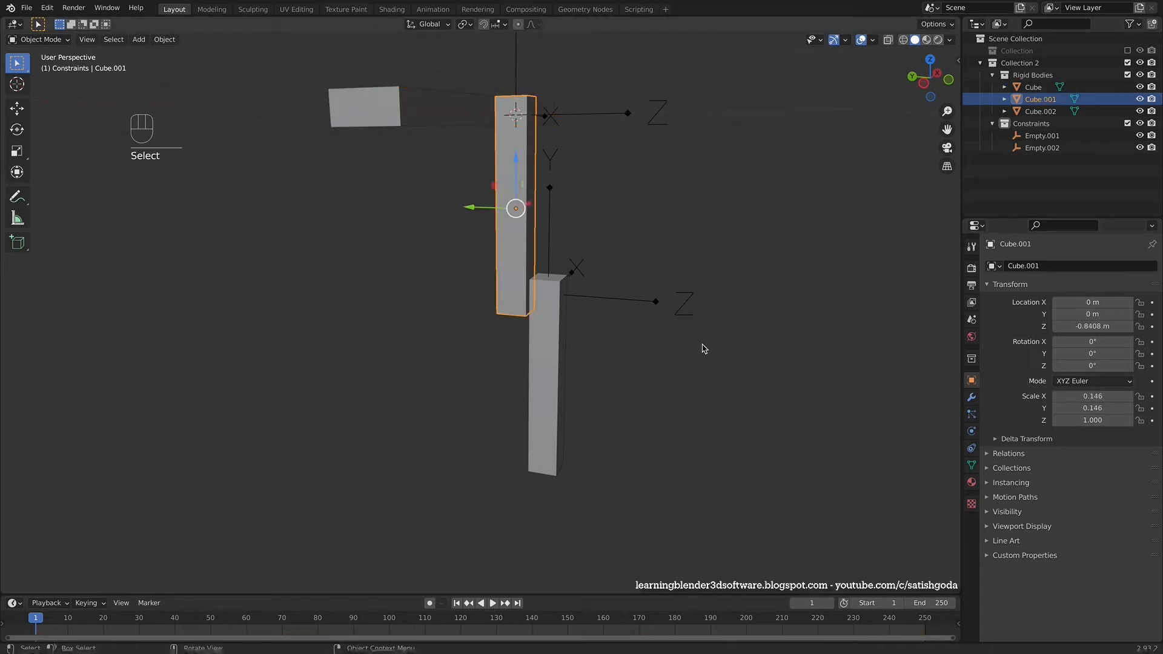
{"action": "left_click", "coordinate": [165, 40]}
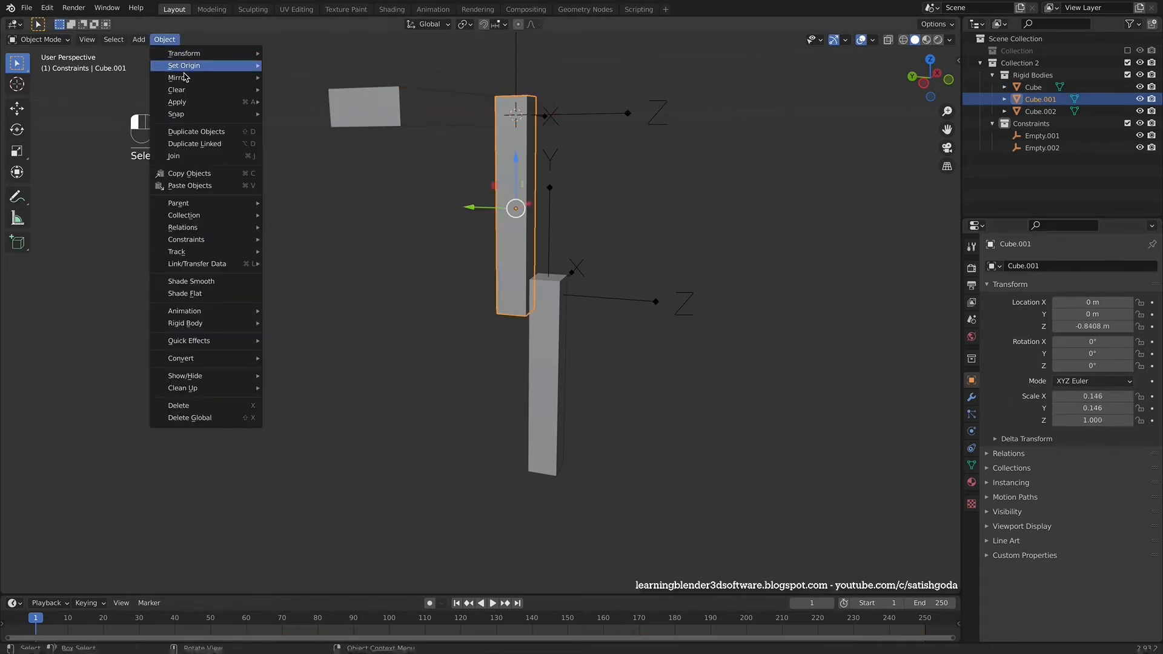
{"action": "mouse_move", "coordinate": [198, 92]}
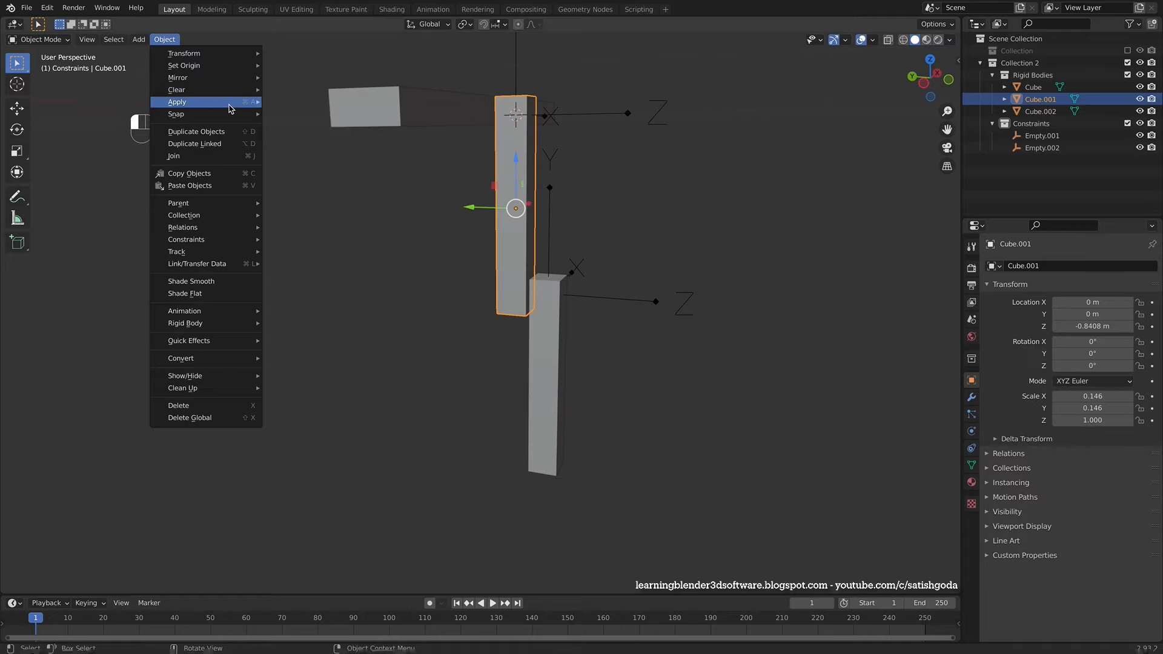
{"action": "mouse_move", "coordinate": [231, 106]}
{"action": "left_click", "coordinate": [319, 128]}
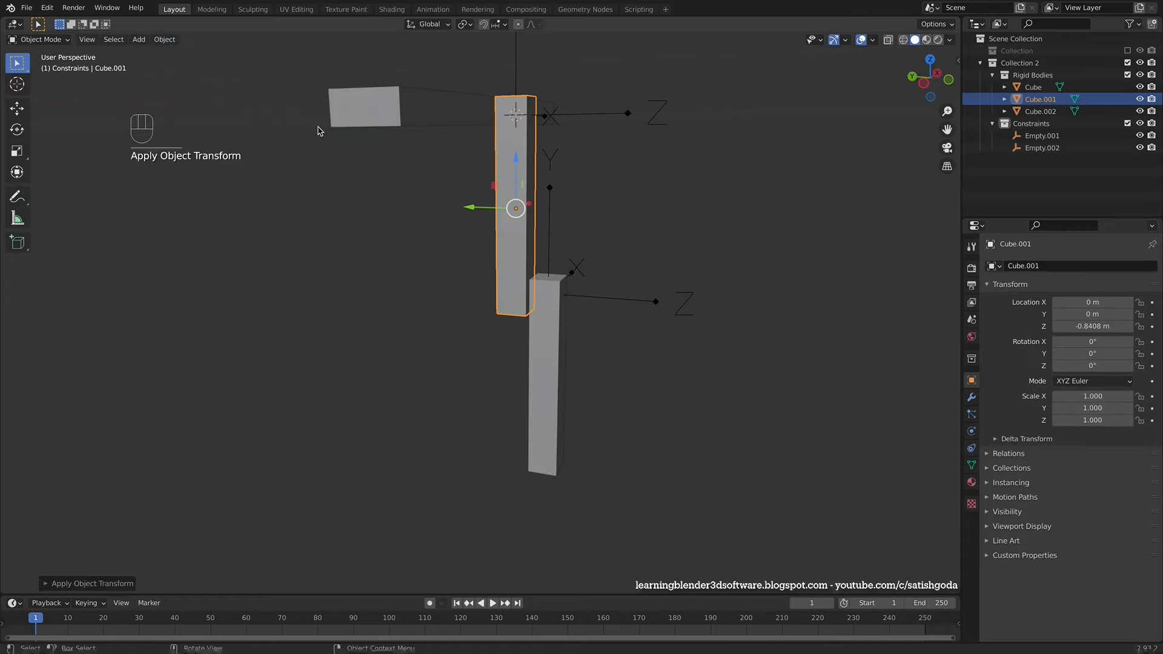
Apply the scale of the lower hanging bar, Cube.002
{"action": "left_click", "coordinate": [563, 383]}
{"action": "key", "text": "ctrl+a"}
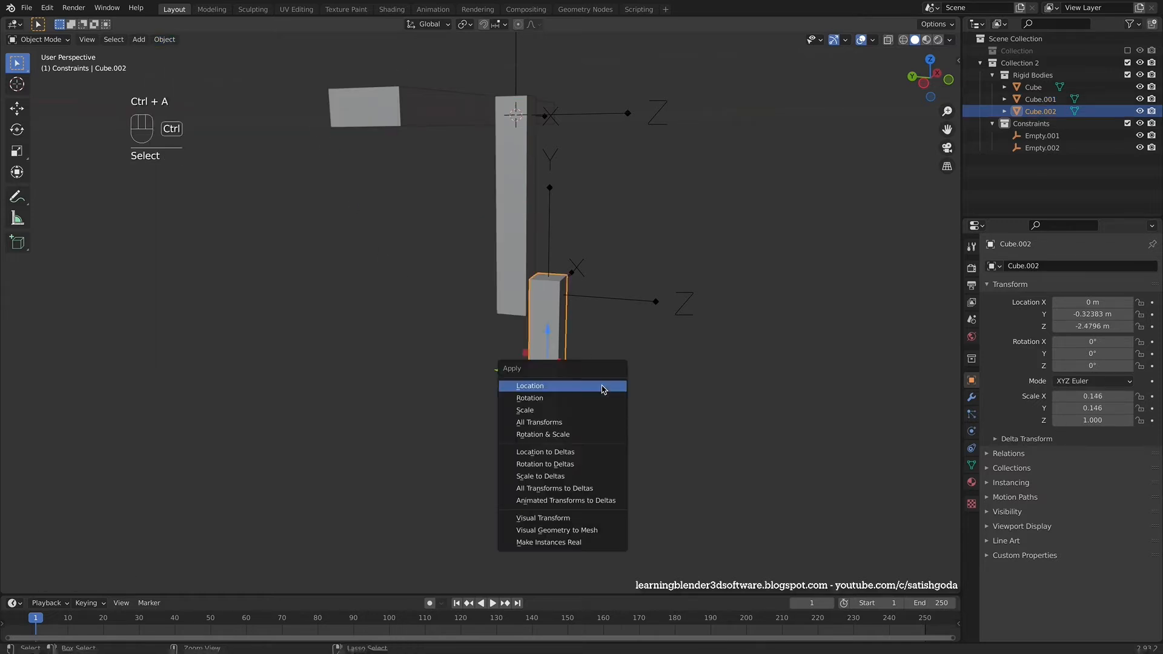
{"action": "left_click", "coordinate": [568, 415]}
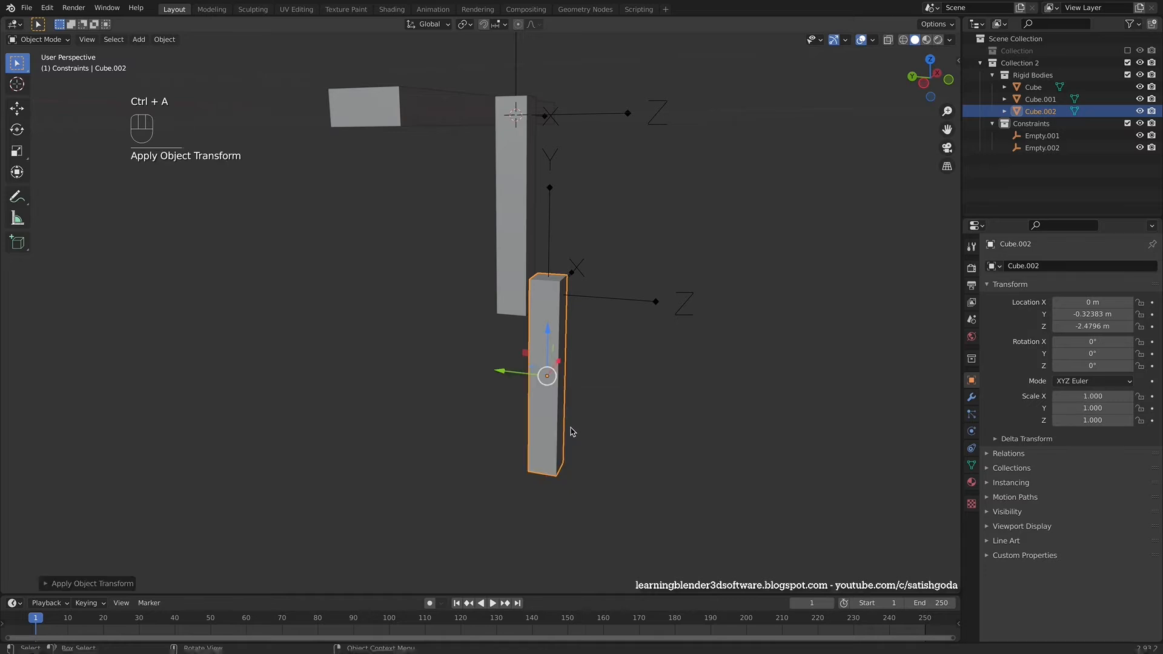
{"action": "left_click", "coordinate": [519, 224]}
{"action": "left_click", "coordinate": [547, 387]}
{"action": "middle_click_drag", "start_coordinate": [547, 388], "coordinate": [709, 265]}
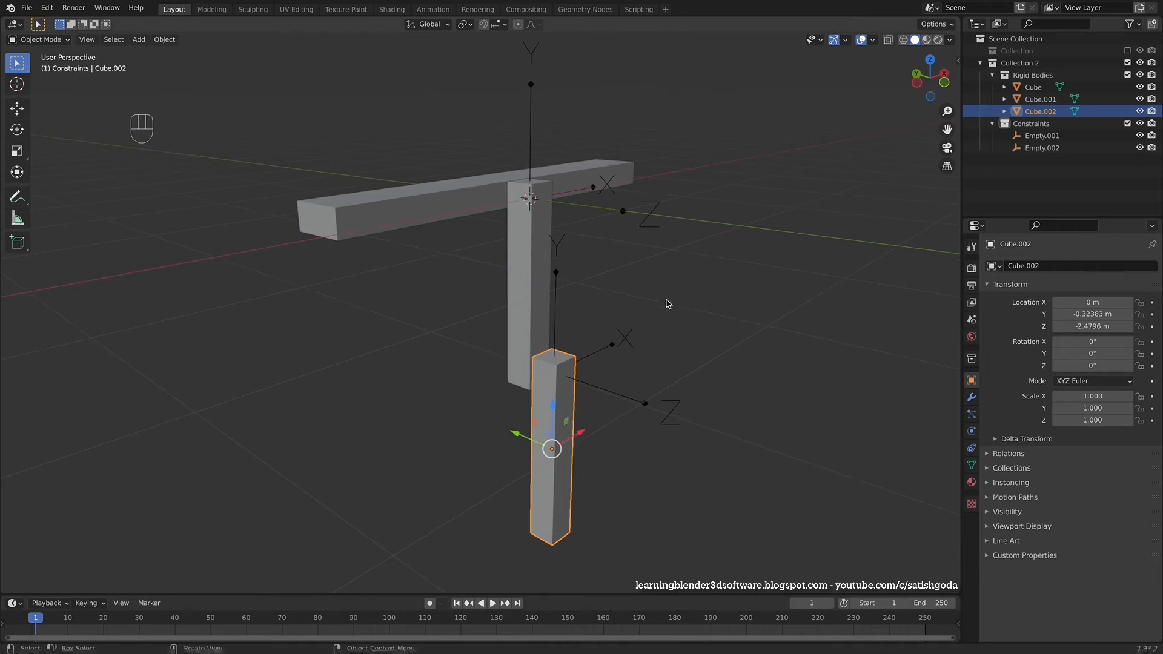
{"action": "middle_click_drag", "start_coordinate": [682, 286], "coordinate": [673, 274]}
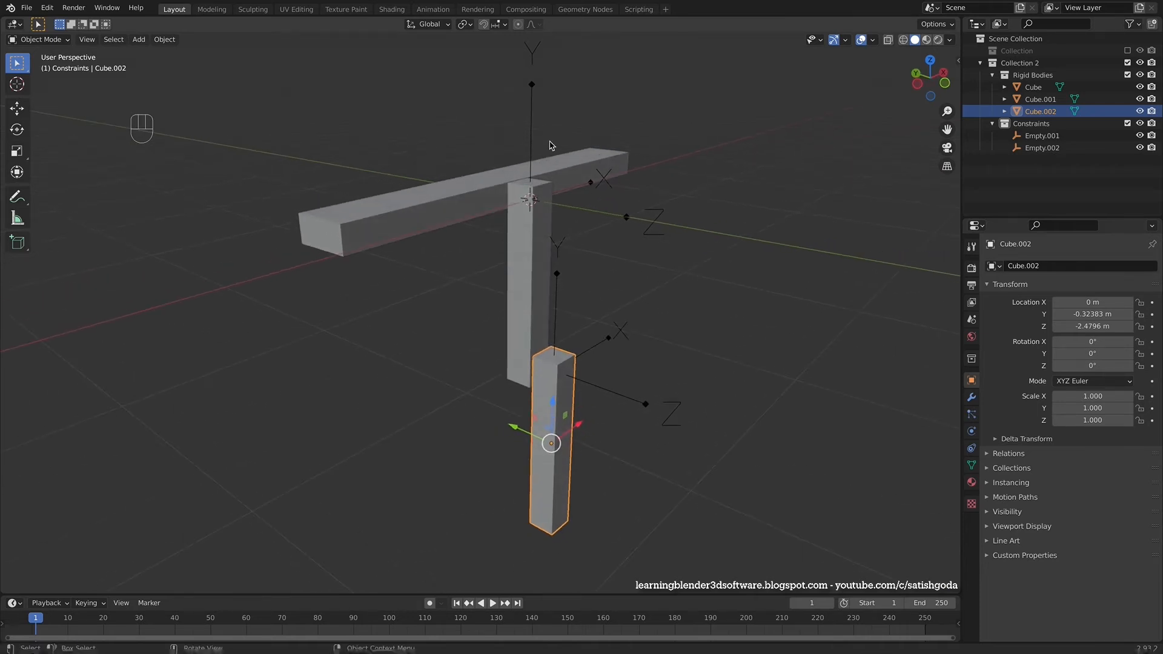
Add a Hinge rigid body constraint to Empty.001, with Cube as the first object and Cube.001 as the second
{"action": "left_click", "coordinate": [531, 127]}
{"action": "middle_click_drag", "start_coordinate": [531, 127], "coordinate": [696, 262]}
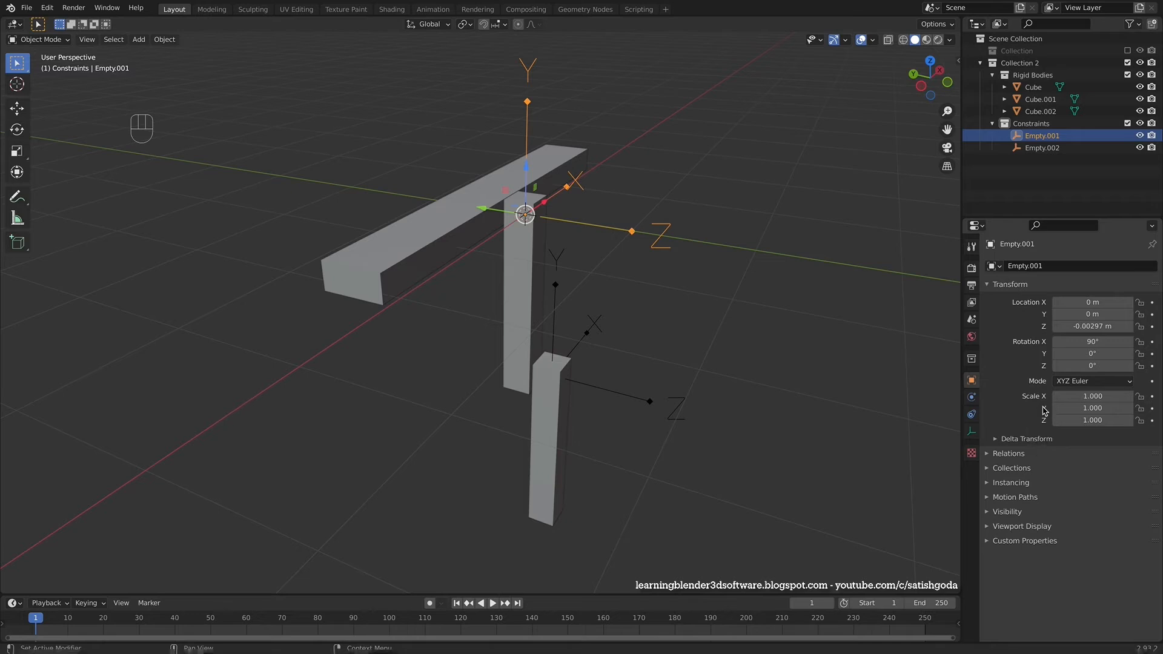
{"action": "left_click", "coordinate": [972, 397]}
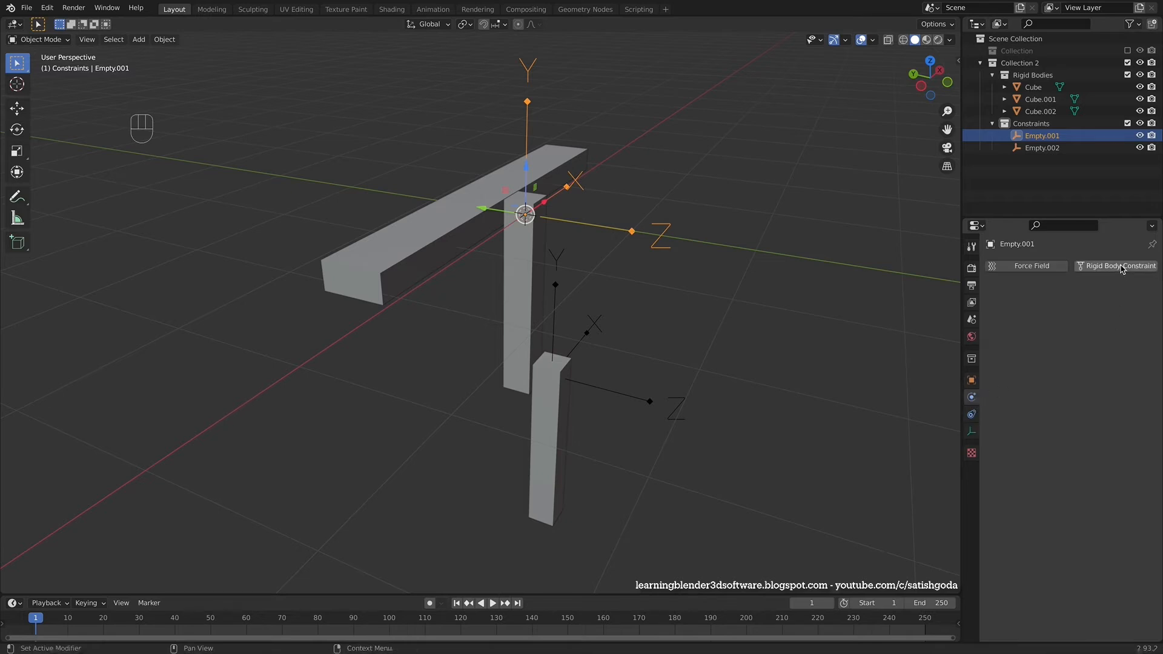
{"action": "left_click", "coordinate": [1121, 268]}
{"action": "left_click", "coordinate": [1098, 302]}
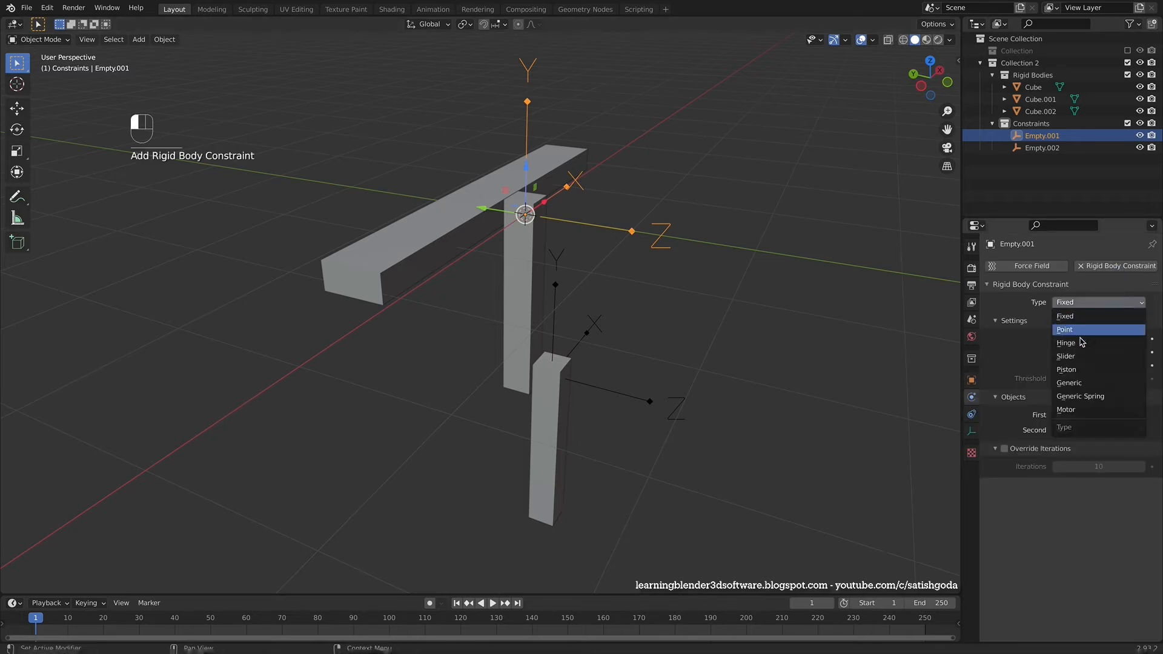
{"action": "left_click", "coordinate": [1082, 343]}
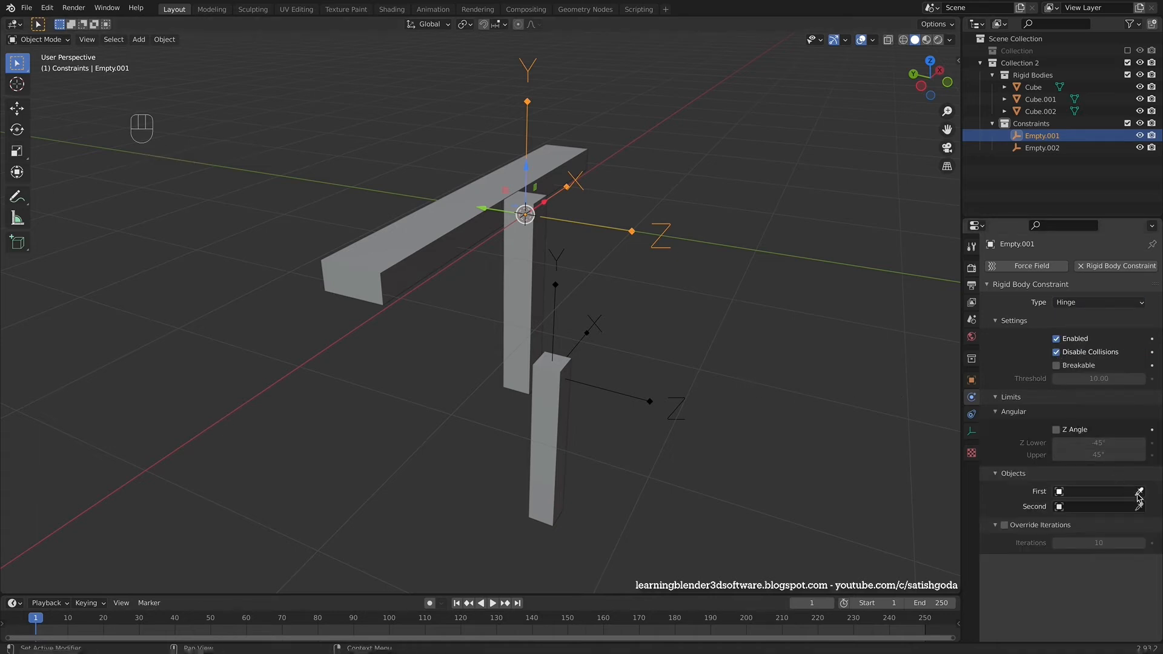
{"action": "left_click", "coordinate": [469, 250]}
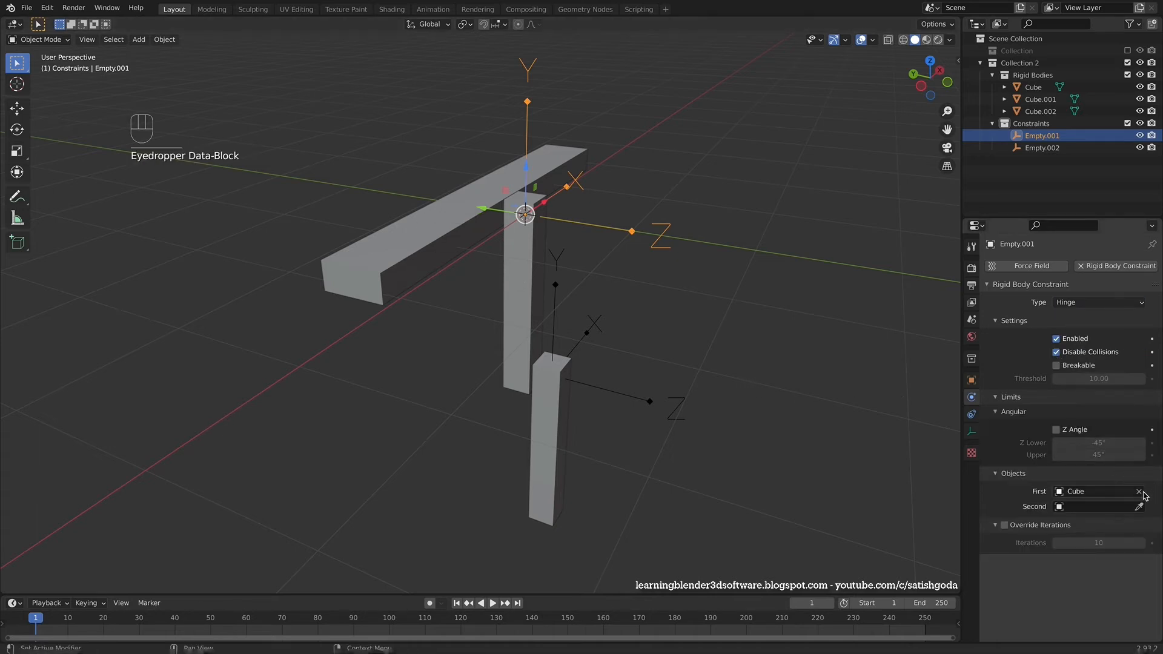
{"action": "left_click", "coordinate": [527, 258]}
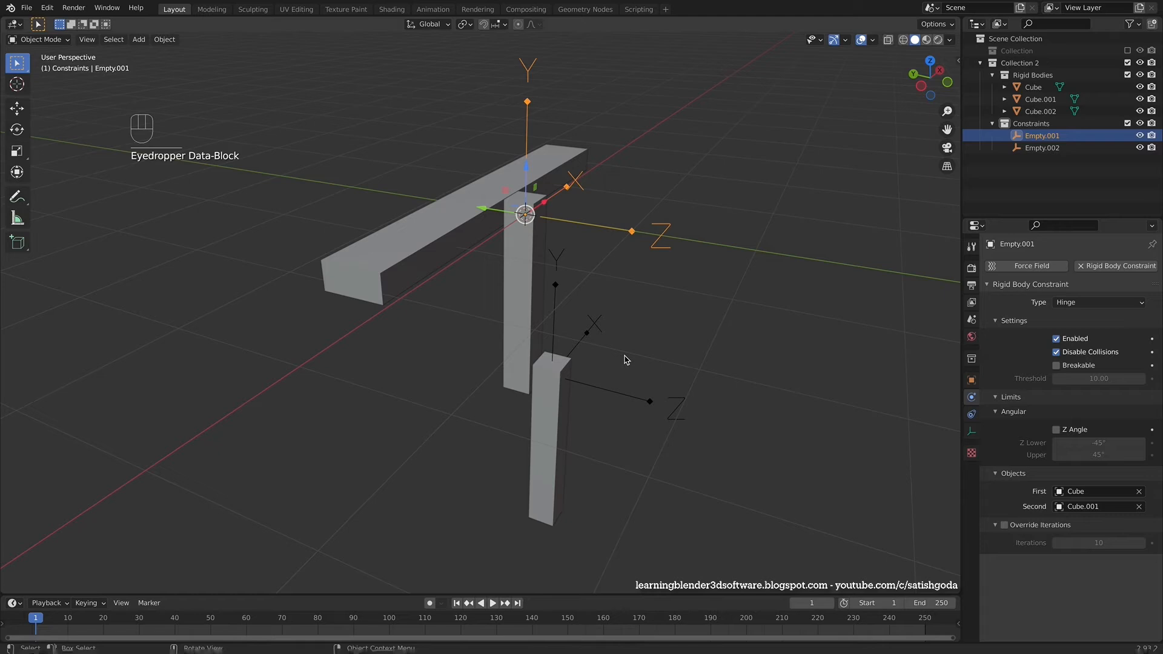
Add a Hinge rigid body constraint to Empty.002, with Cube.001 as the first object and Cube.002 as the second
{"action": "left_click", "coordinate": [650, 402]}
{"action": "left_click", "coordinate": [1115, 265]}
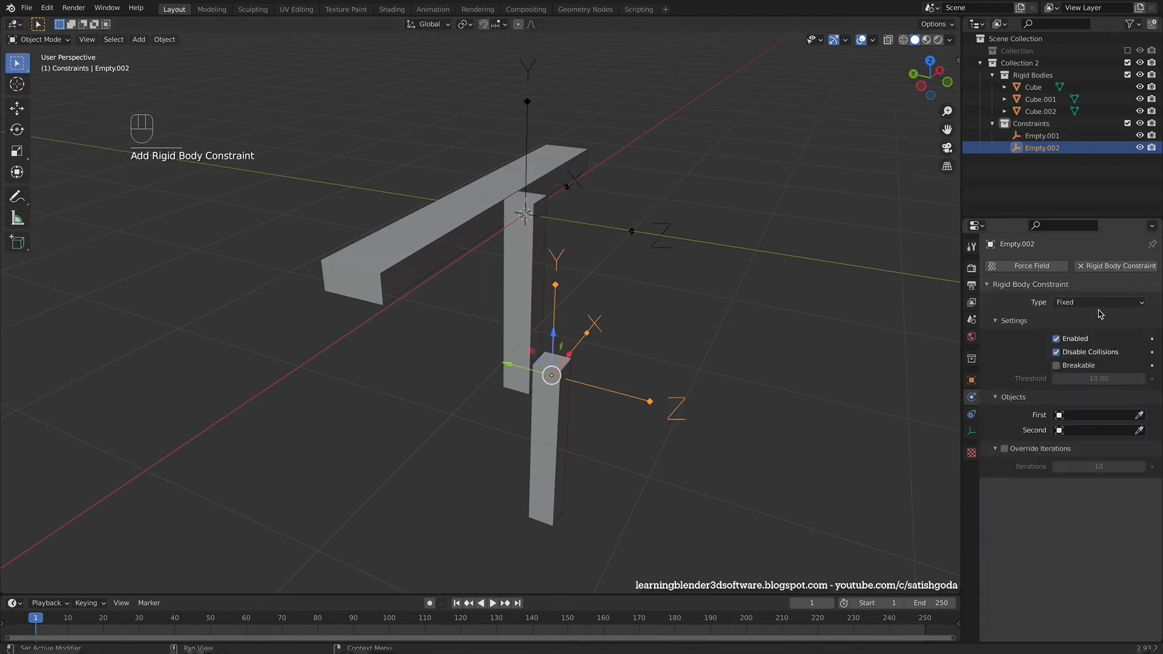
{"action": "left_click", "coordinate": [1090, 302]}
{"action": "left_click", "coordinate": [1120, 349]}
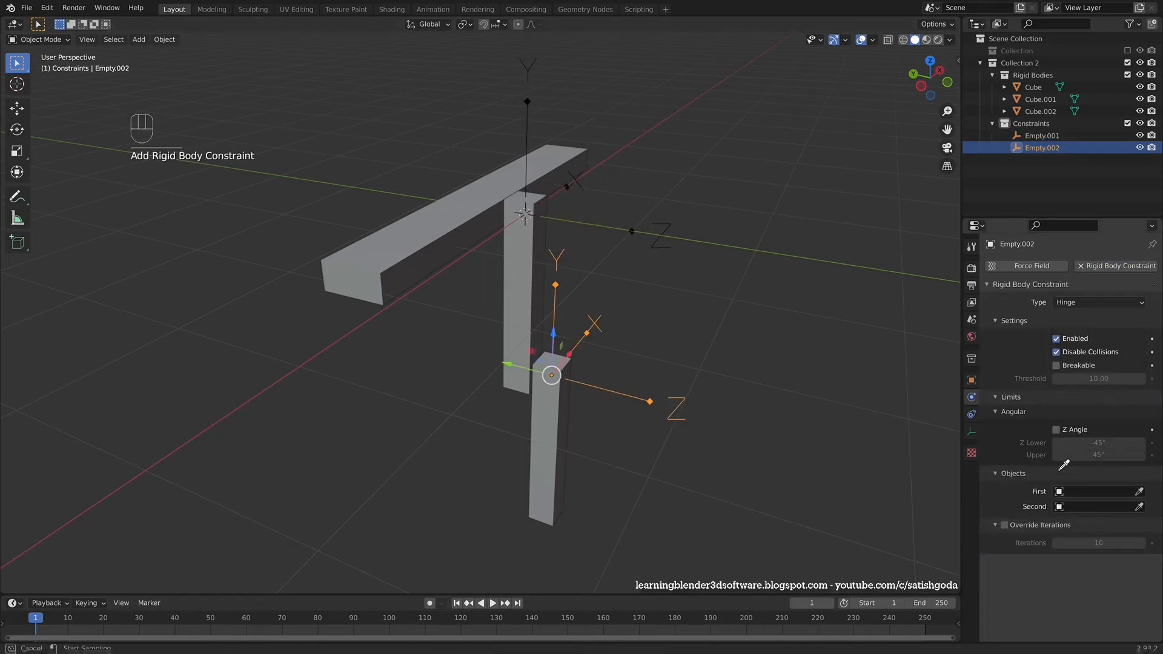
{"action": "left_click", "coordinate": [530, 314]}
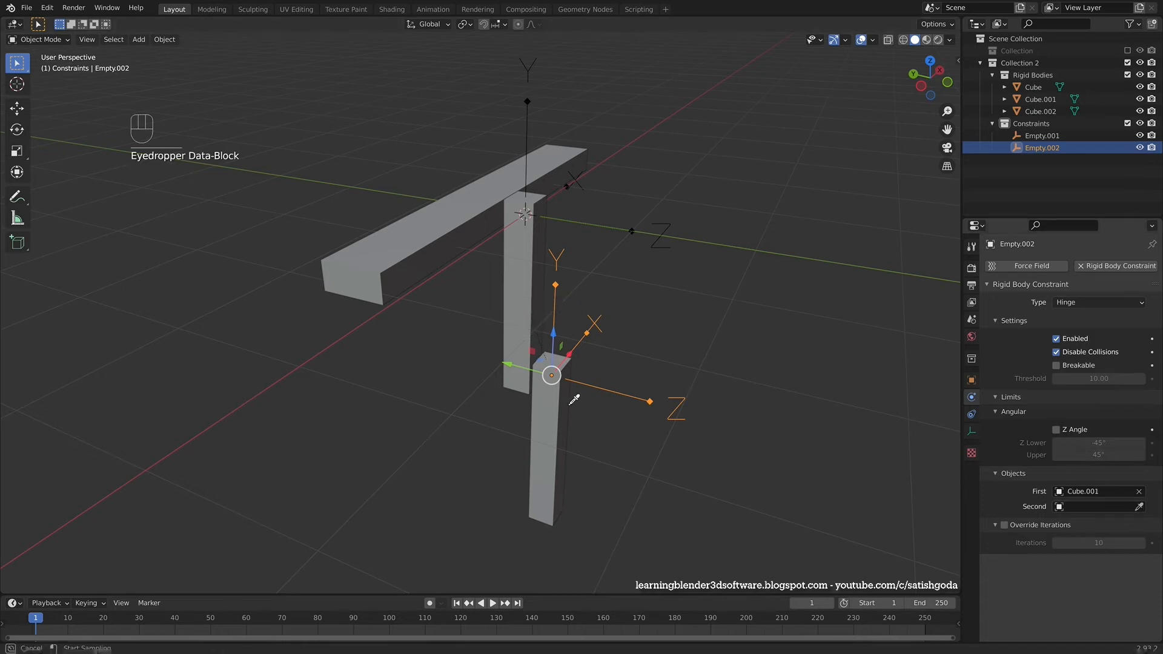
{"action": "left_click", "coordinate": [555, 418]}
Select both hanging bars and both empties together, and centre the transform pivot on the upper empty
{"action": "middle_click_drag", "start_coordinate": [727, 384], "coordinate": [713, 343]}
{"action": "middle_click_drag", "start_coordinate": [767, 297], "coordinate": [552, 398], "text": "ctrl"}
{"action": "middle_click_drag", "start_coordinate": [531, 233], "coordinate": [586, 228]}
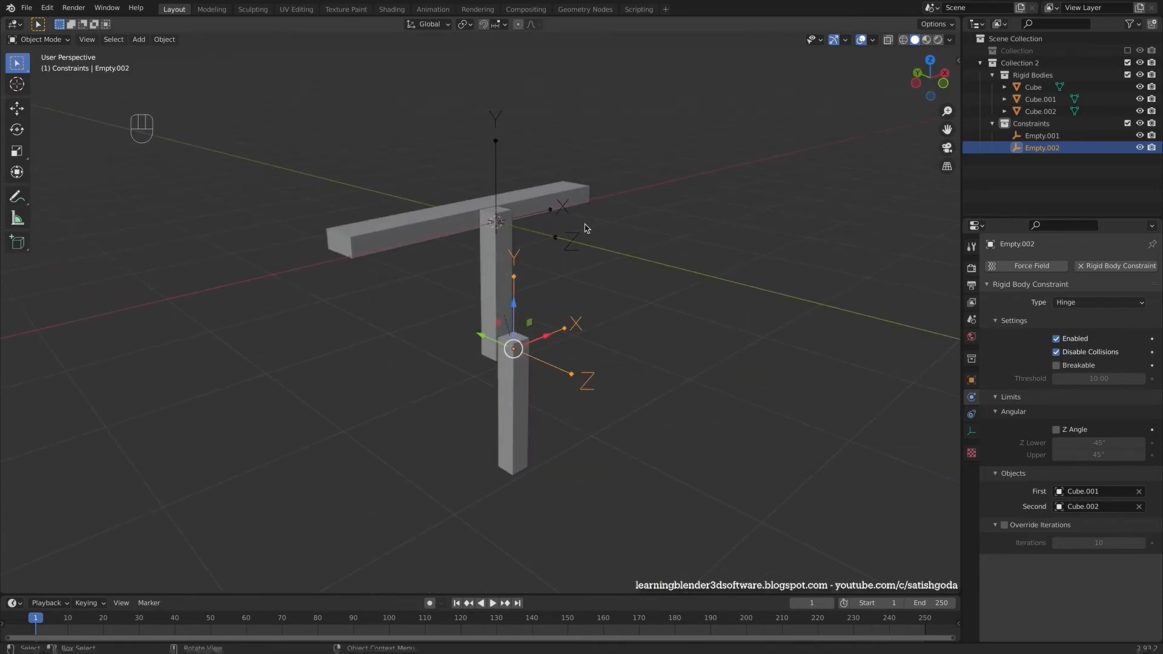
{"action": "left_click", "coordinate": [514, 381]}
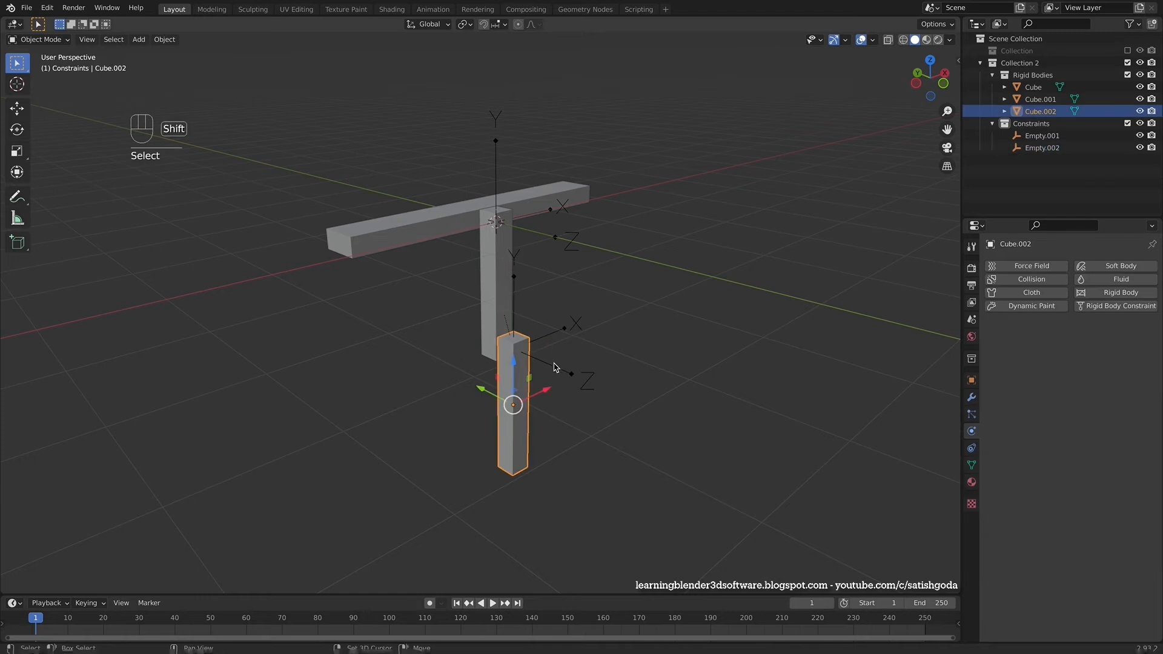
{"action": "left_click", "coordinate": [549, 363], "text": "shift"}
{"action": "left_click", "coordinate": [506, 274], "text": "shift"}
{"action": "left_click", "coordinate": [495, 159], "text": "shift"}
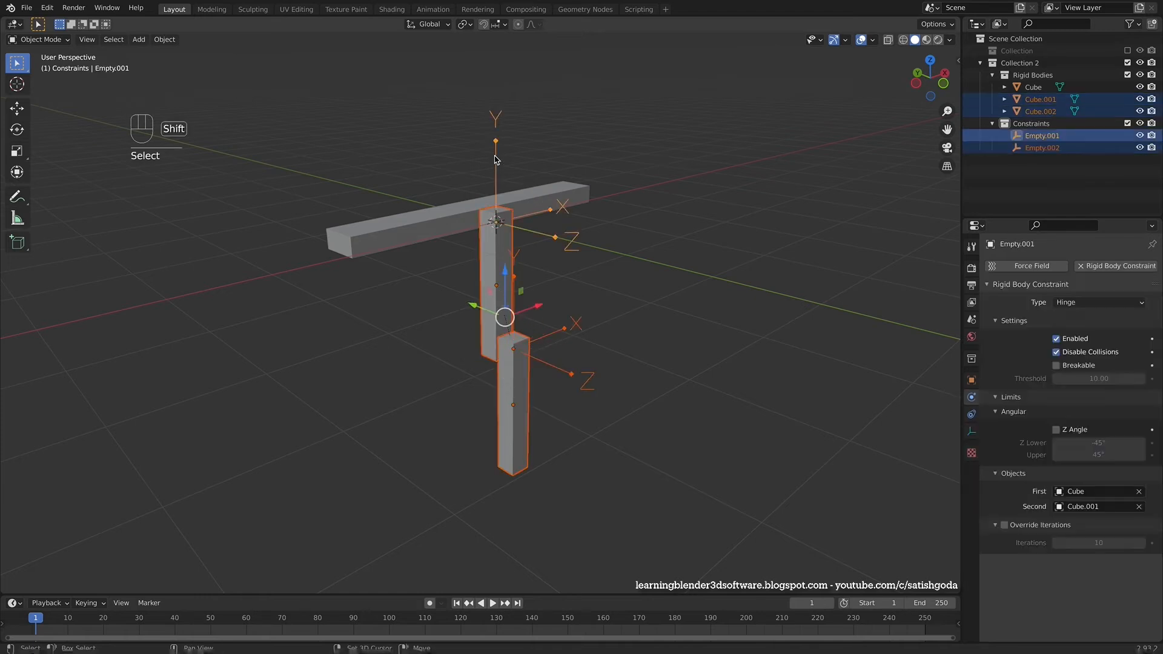
{"action": "left_click", "coordinate": [460, 25]}
{"action": "left_click", "coordinate": [507, 49]}
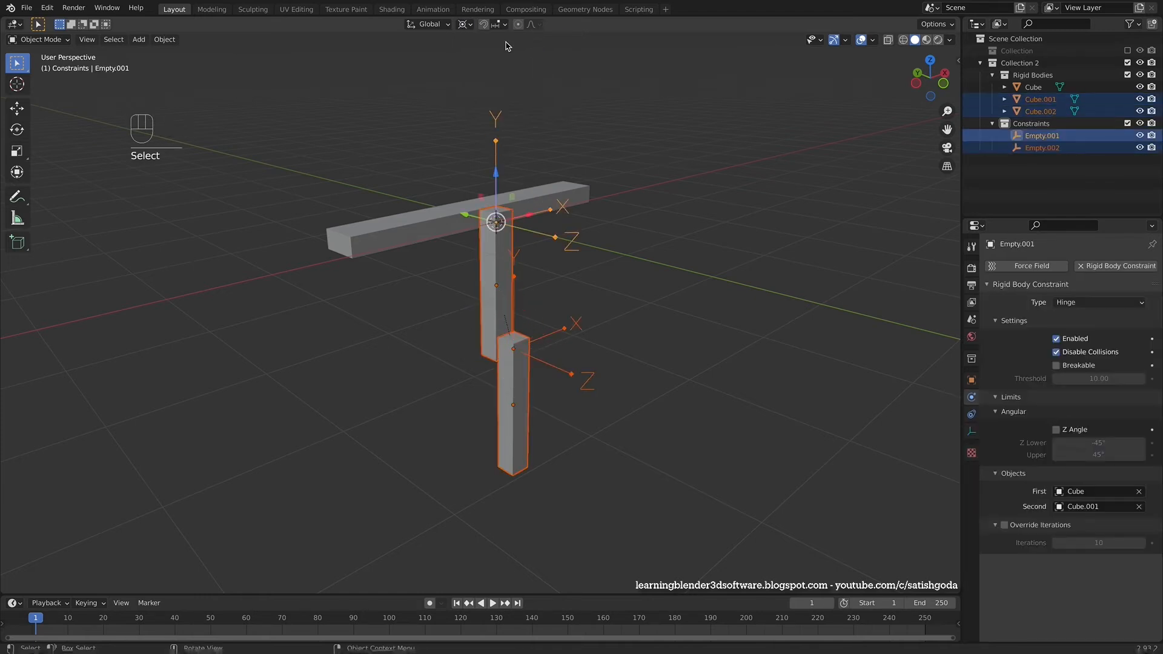
Enable the Rotate object gizmo and swing the selected bars and empties about the Y axis until they slant upward above the beam
{"action": "left_click", "coordinate": [846, 40]}
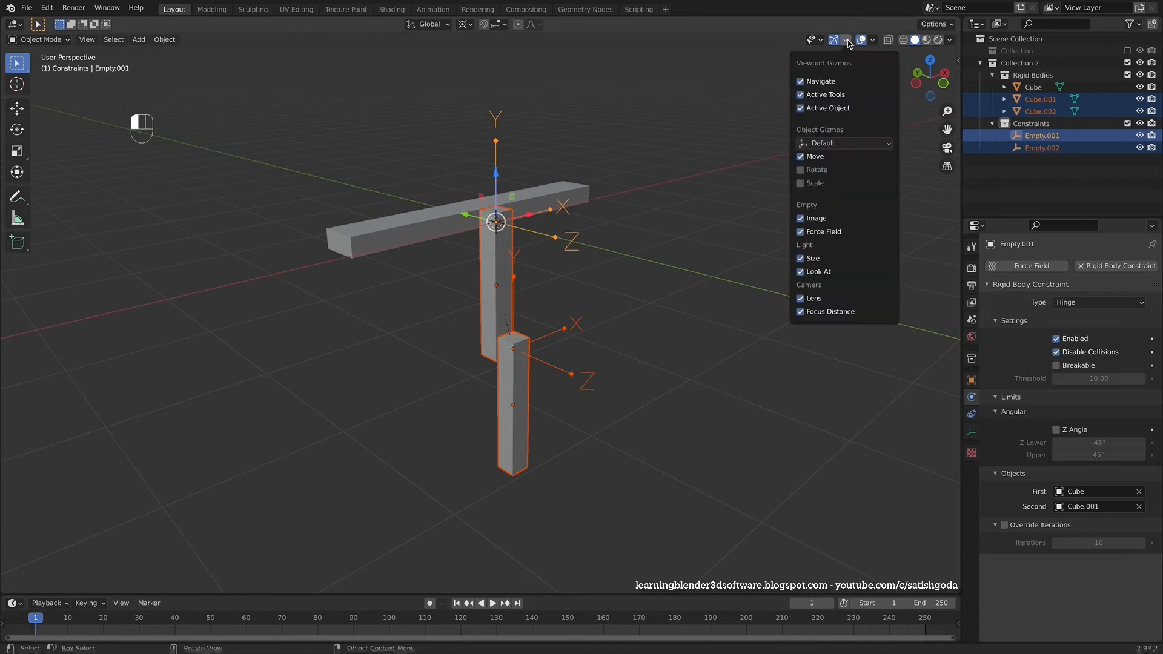
{"action": "left_click", "coordinate": [816, 171]}
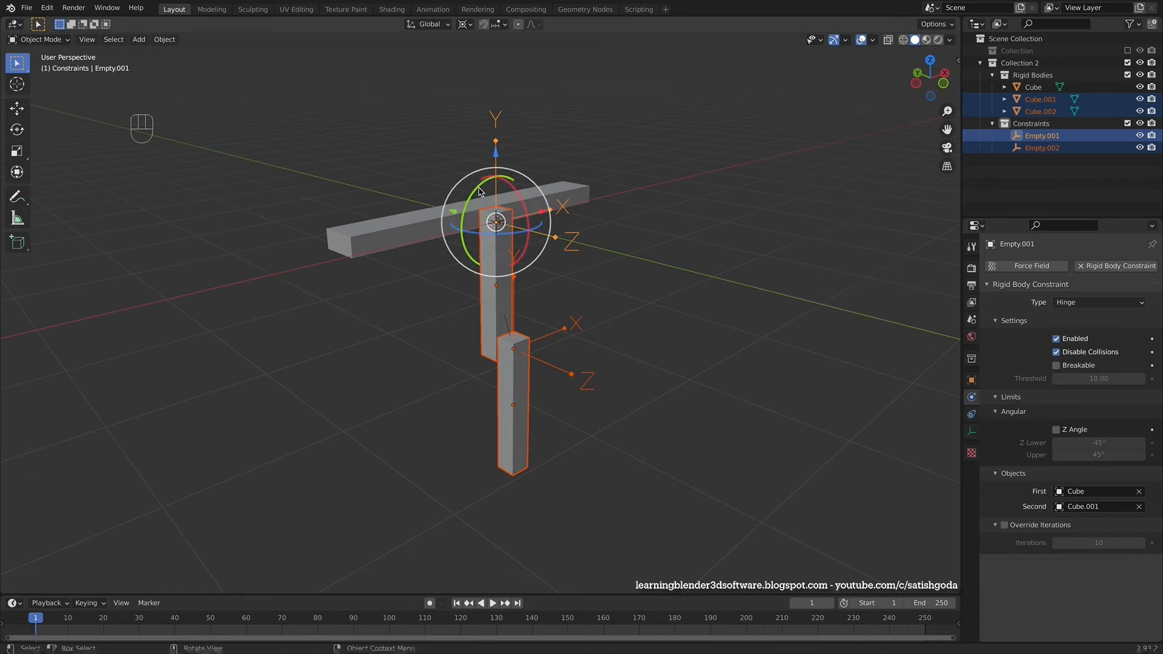
{"action": "left_click_drag", "start_coordinate": [478, 193], "coordinate": [494, 320]}
{"action": "middle_click_drag", "start_coordinate": [692, 264], "coordinate": [666, 297], "text": "shift"}
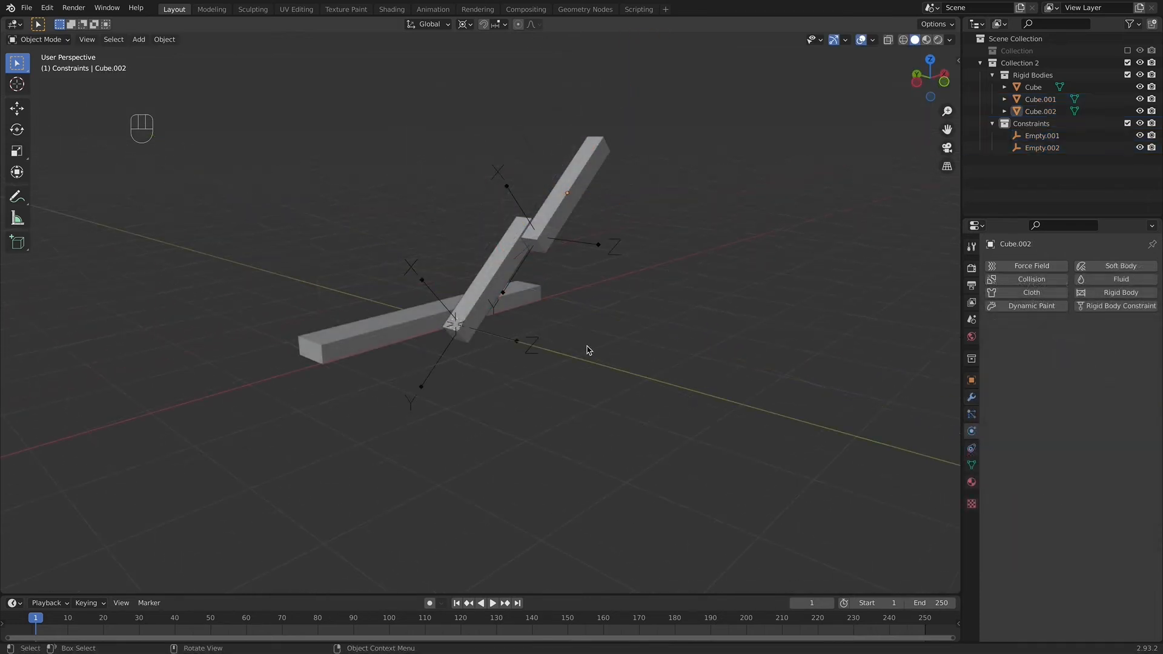
Make both slanted bars, Cube.001 and Cube.002, active rigid bodies
{"action": "middle_click_drag", "start_coordinate": [591, 351], "coordinate": [596, 350]}
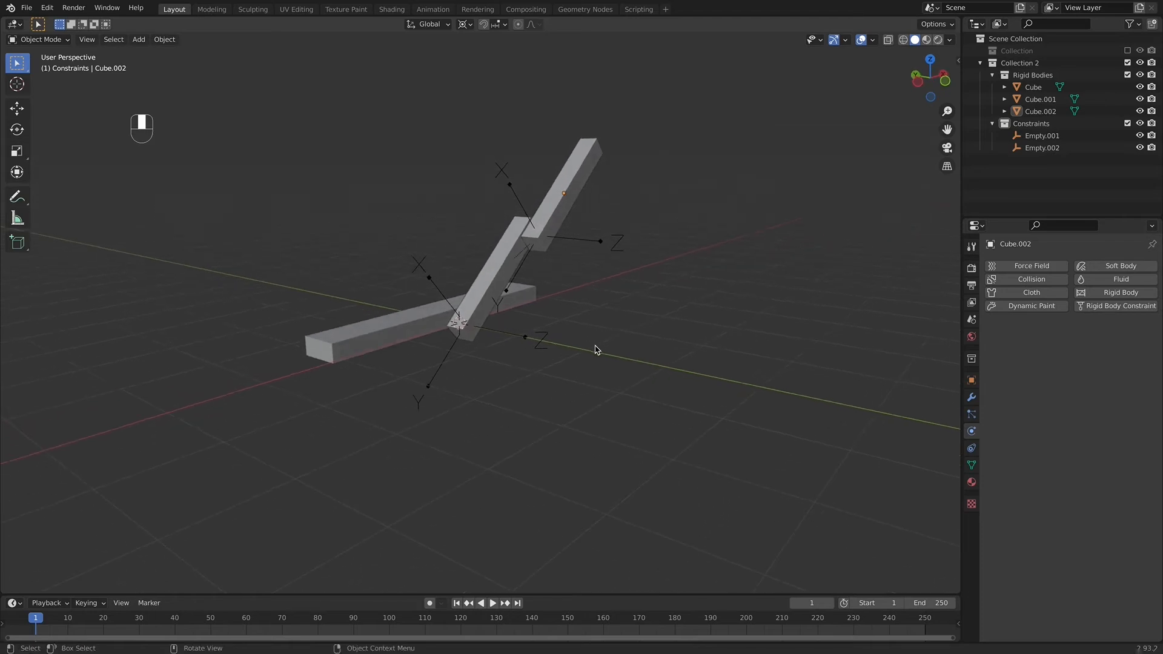
{"action": "left_click", "coordinate": [506, 280]}
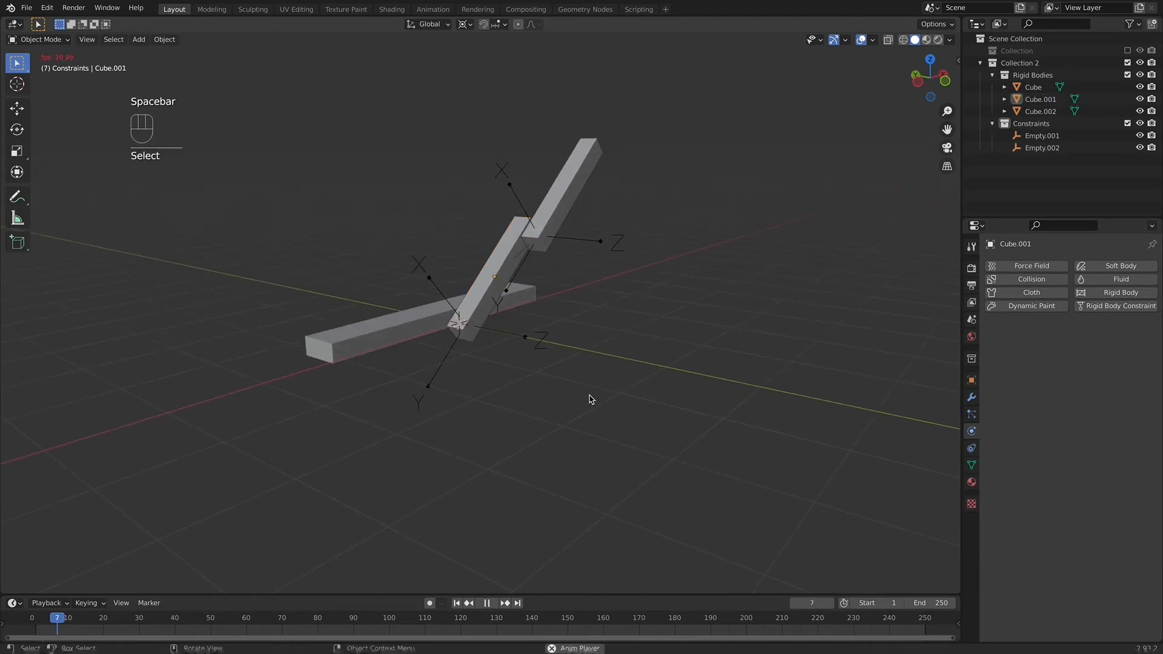
{"action": "key", "text": "Escape"}
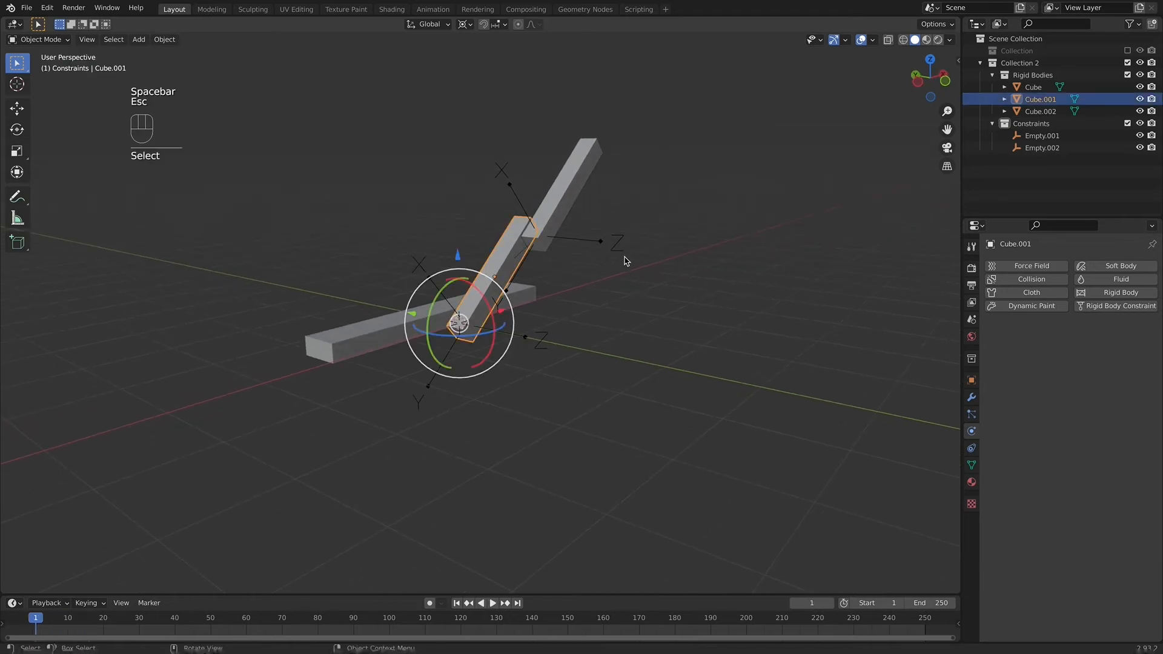
{"action": "left_click", "coordinate": [1120, 292]}
{"action": "left_click", "coordinate": [577, 185]}
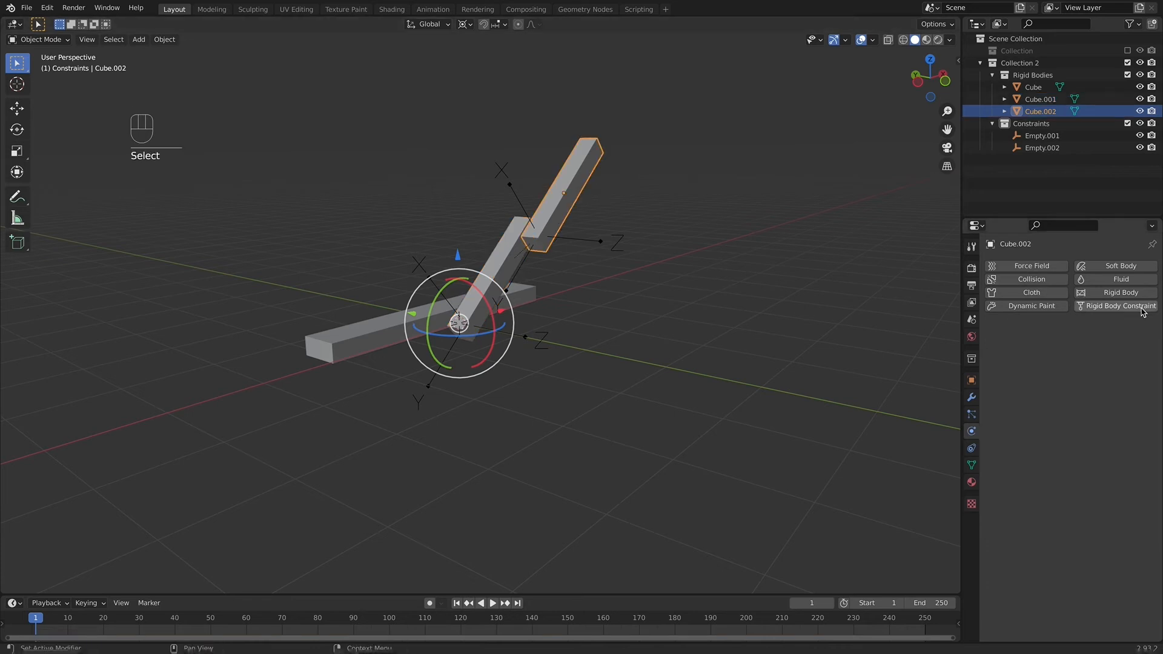
{"action": "left_click", "coordinate": [1119, 293]}
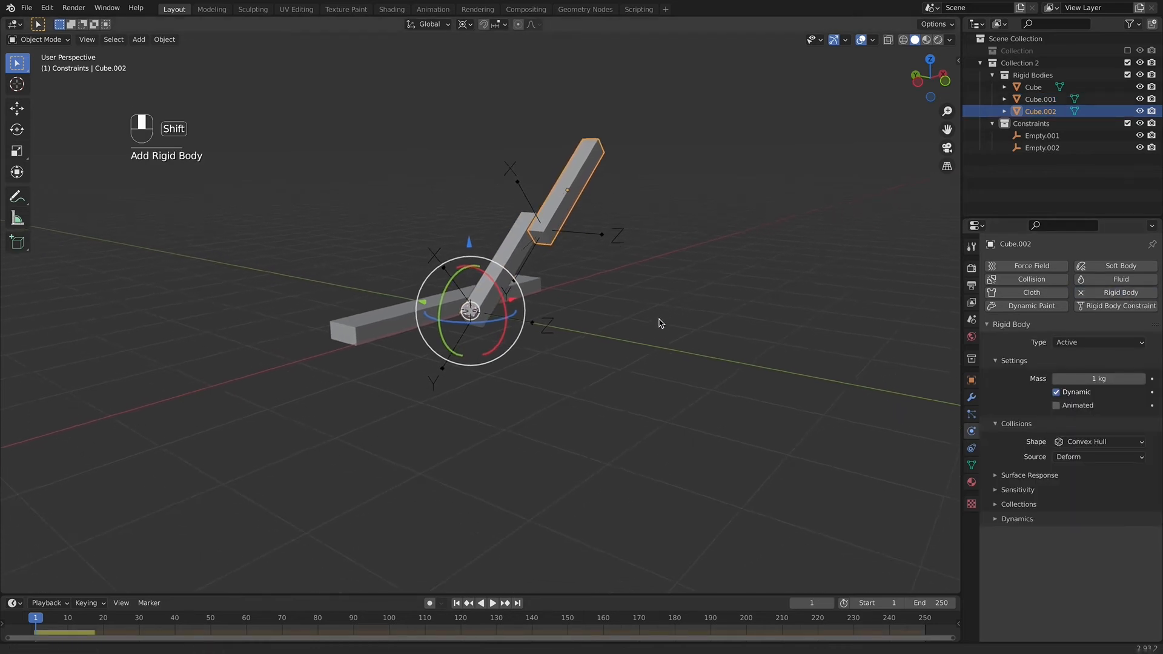
Play the rigid body simulation to check how the hinged bars swing, and return to the first frame
{"action": "left_click", "coordinate": [682, 310]}
{"action": "key", "text": "space"}
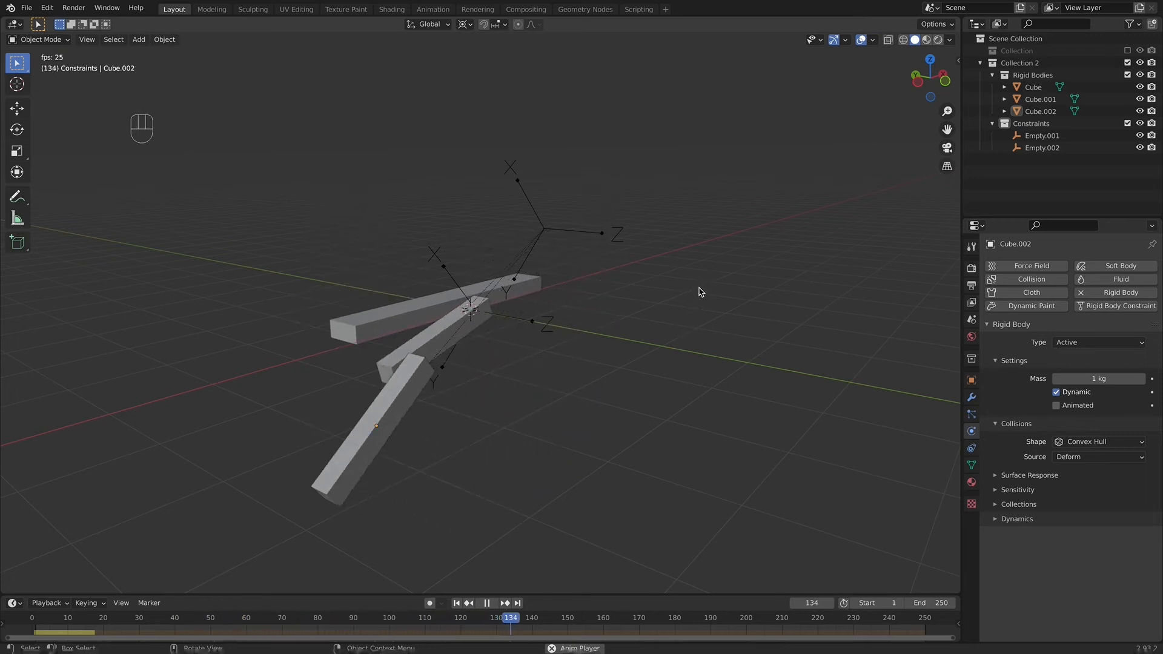
{"action": "key", "text": "Escape"}
Include the collection holding the camera and light in the view layer, and show the selectability toggles in the outliner
{"action": "middle_click_drag", "start_coordinate": [661, 358], "coordinate": [703, 273], "text": "shift"}
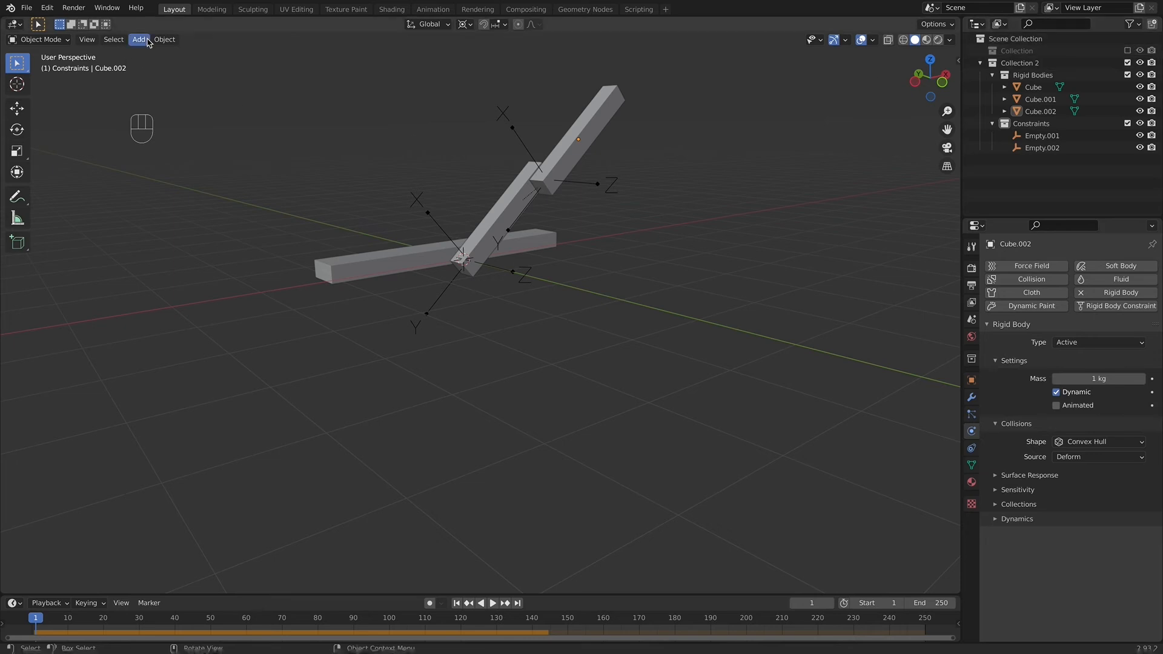
{"action": "left_click", "coordinate": [1127, 51]}
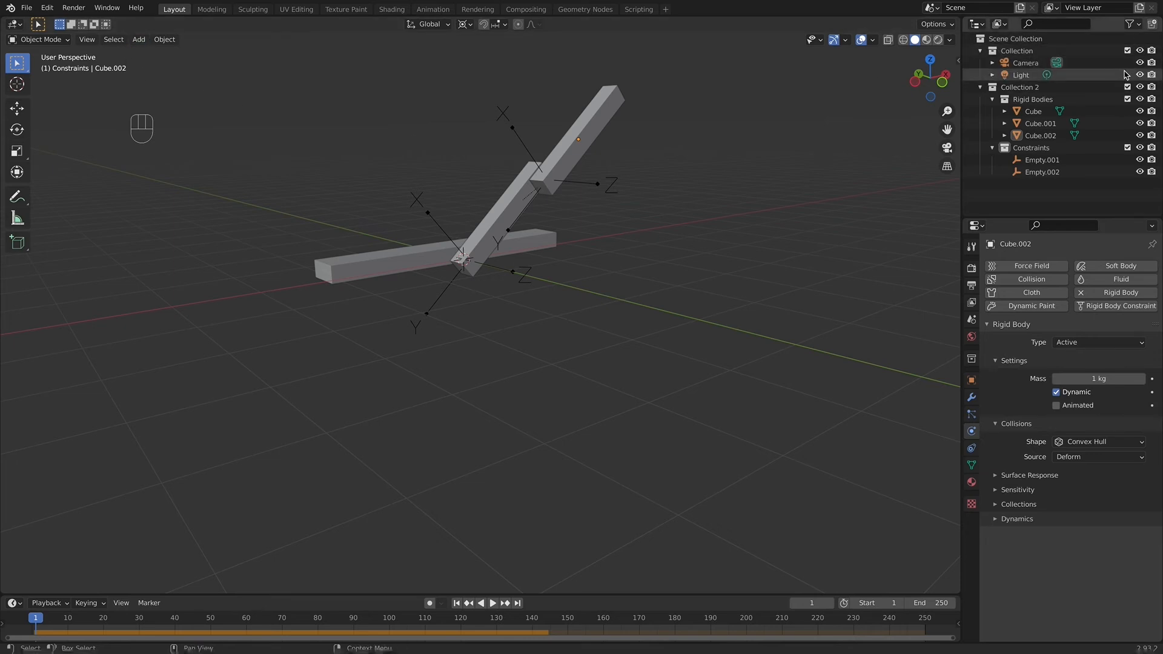
{"action": "left_click", "coordinate": [1130, 24]}
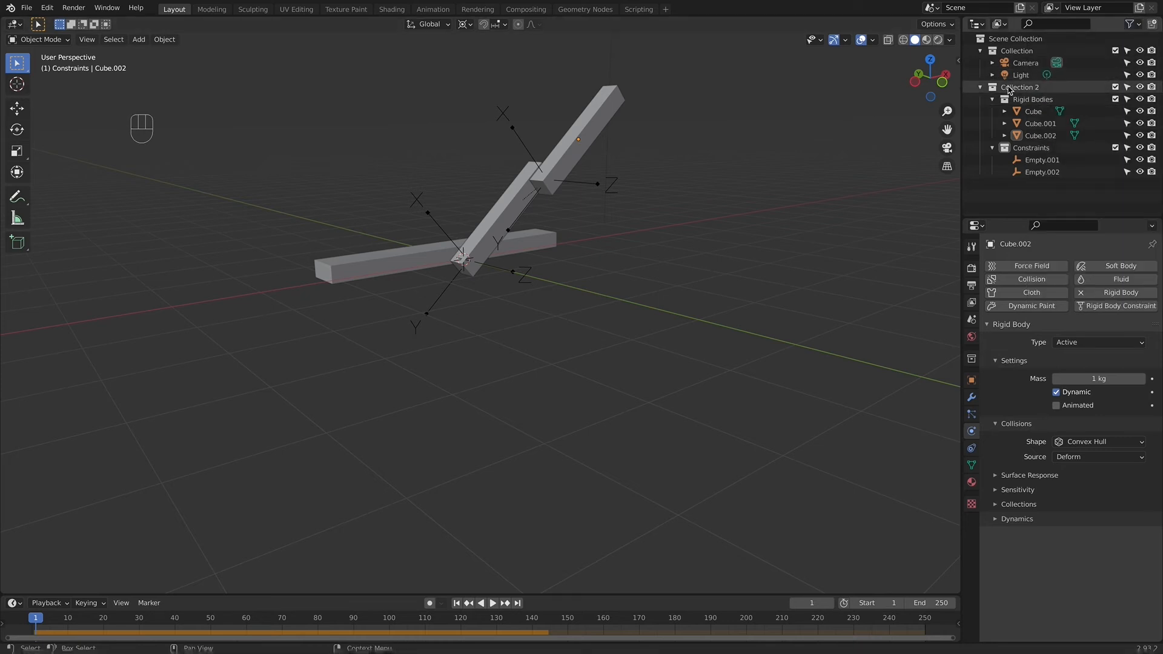
Select the camera and align the active camera to the current view
{"action": "left_click", "coordinate": [1027, 65]}
{"action": "left_click", "coordinate": [86, 39]}
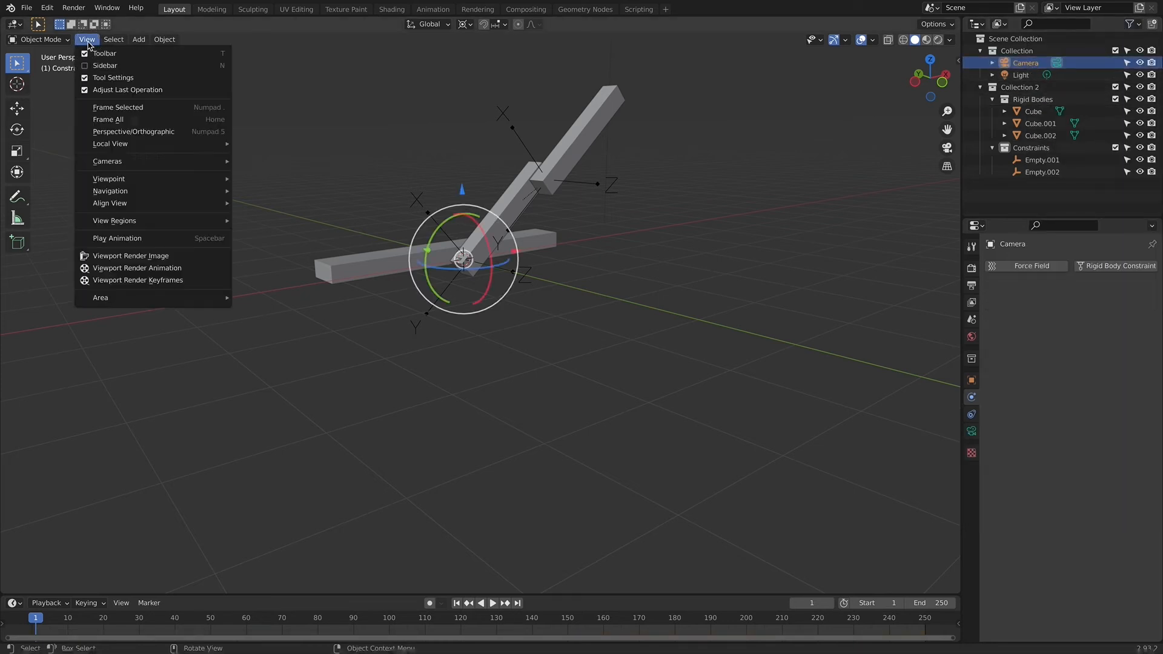
{"action": "mouse_move", "coordinate": [153, 192]}
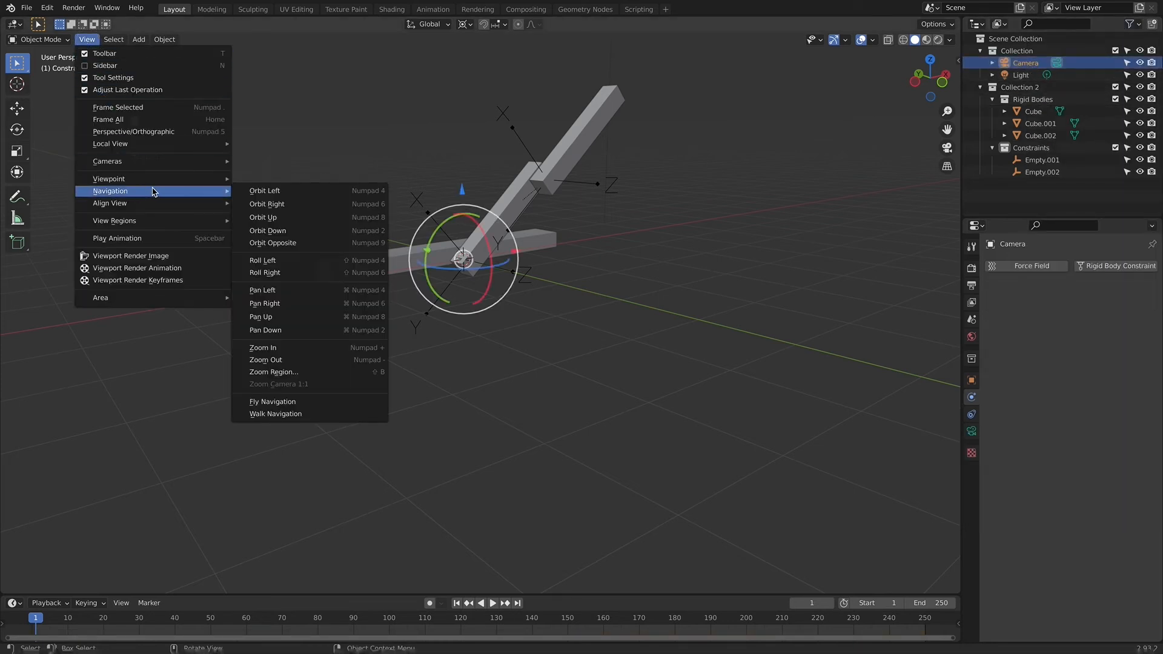
{"action": "left_click", "coordinate": [238, 180]}
{"action": "left_click", "coordinate": [88, 40]}
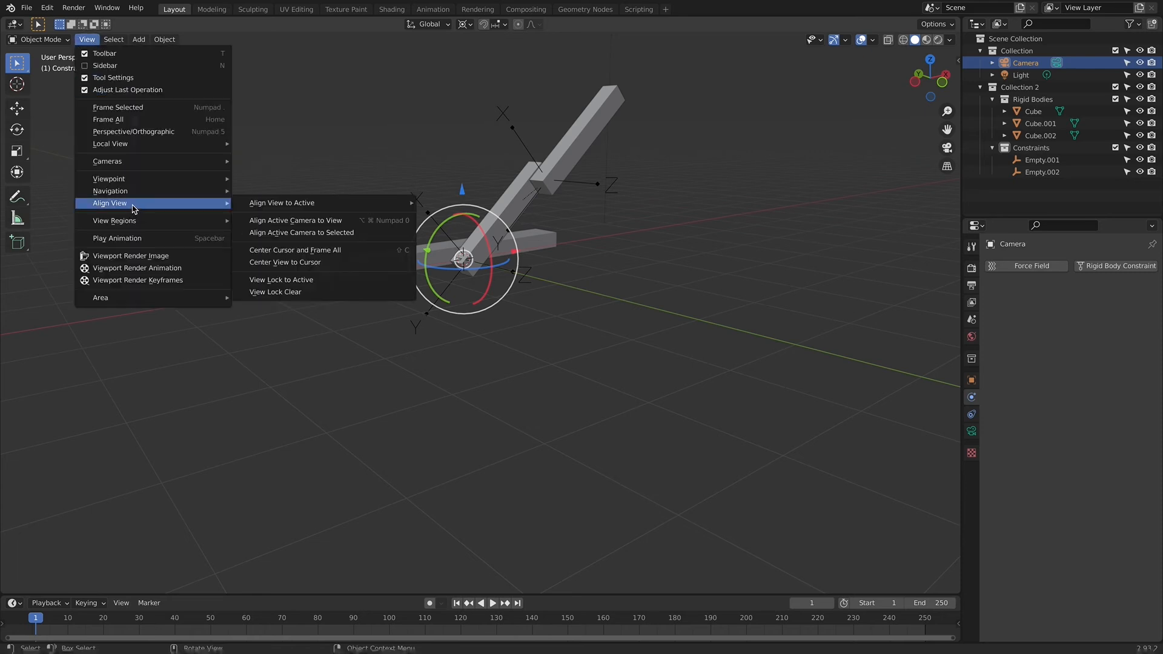
{"action": "mouse_move", "coordinate": [185, 208]}
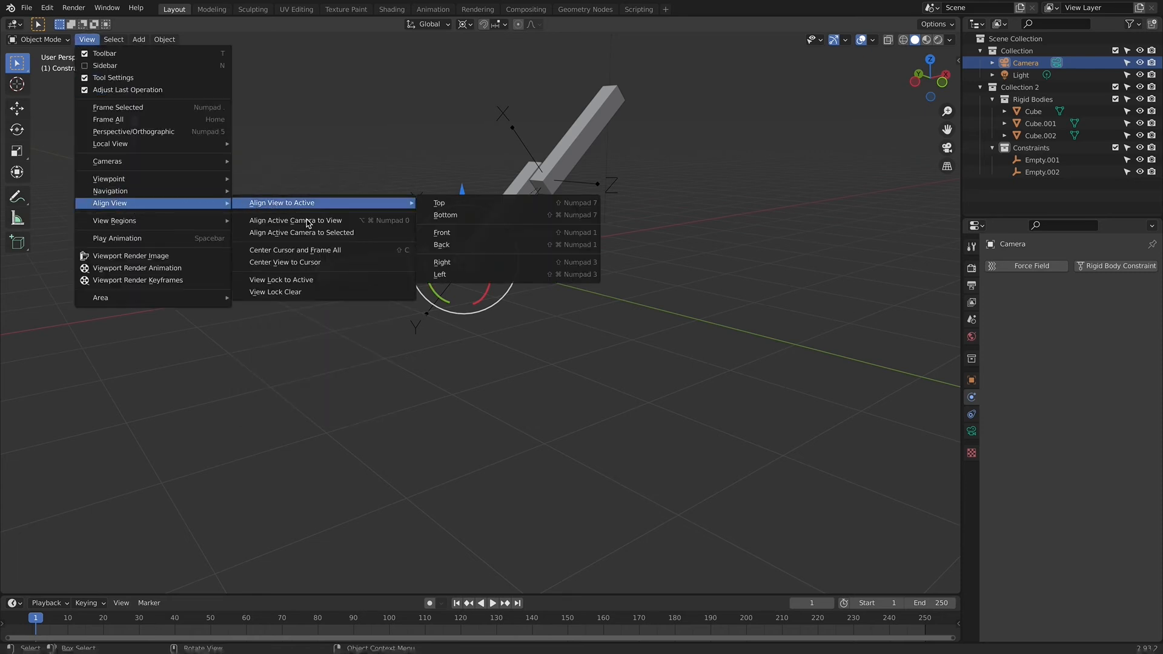
{"action": "left_click", "coordinate": [306, 220]}
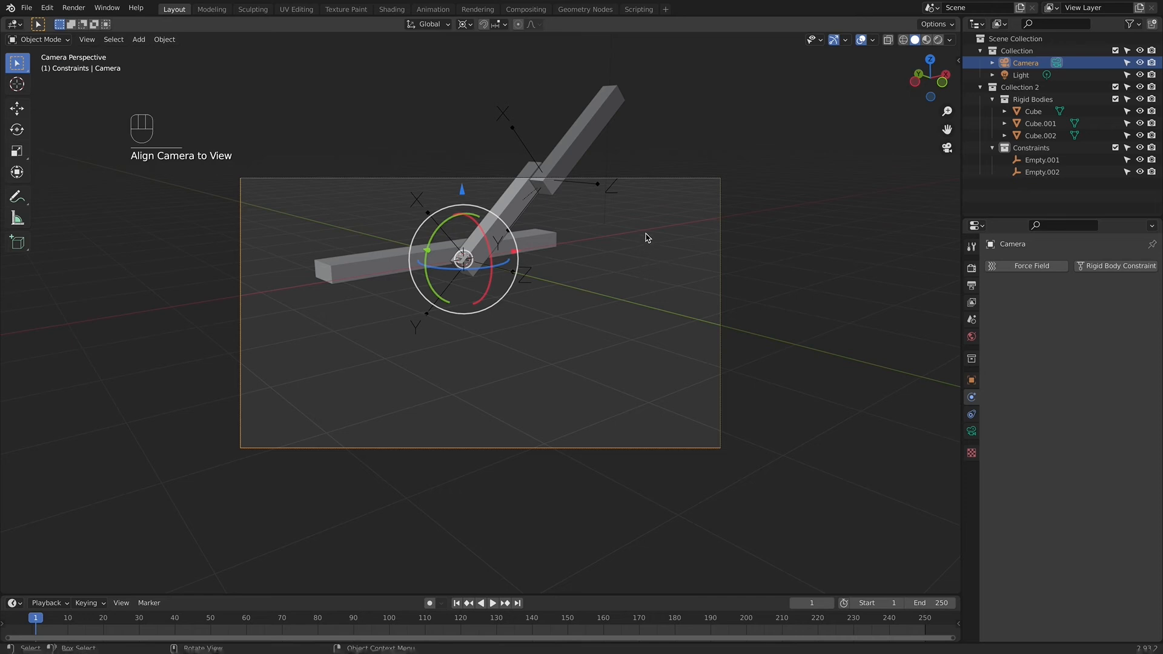
Select all three bars and both empties, align the active camera to the selection, and clear the selection
{"action": "left_click", "coordinate": [576, 132]}
{"action": "left_click", "coordinate": [517, 200], "text": "shift"}
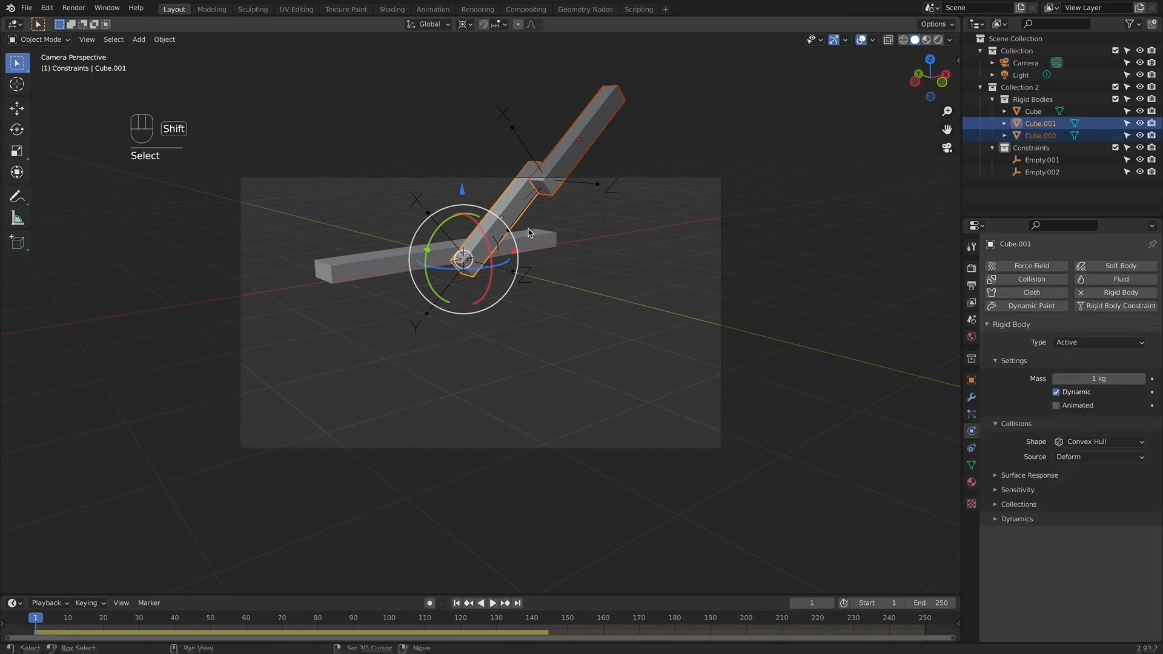
{"action": "left_click", "coordinate": [542, 238], "text": "shift"}
{"action": "left_click", "coordinate": [585, 188], "text": "shift"}
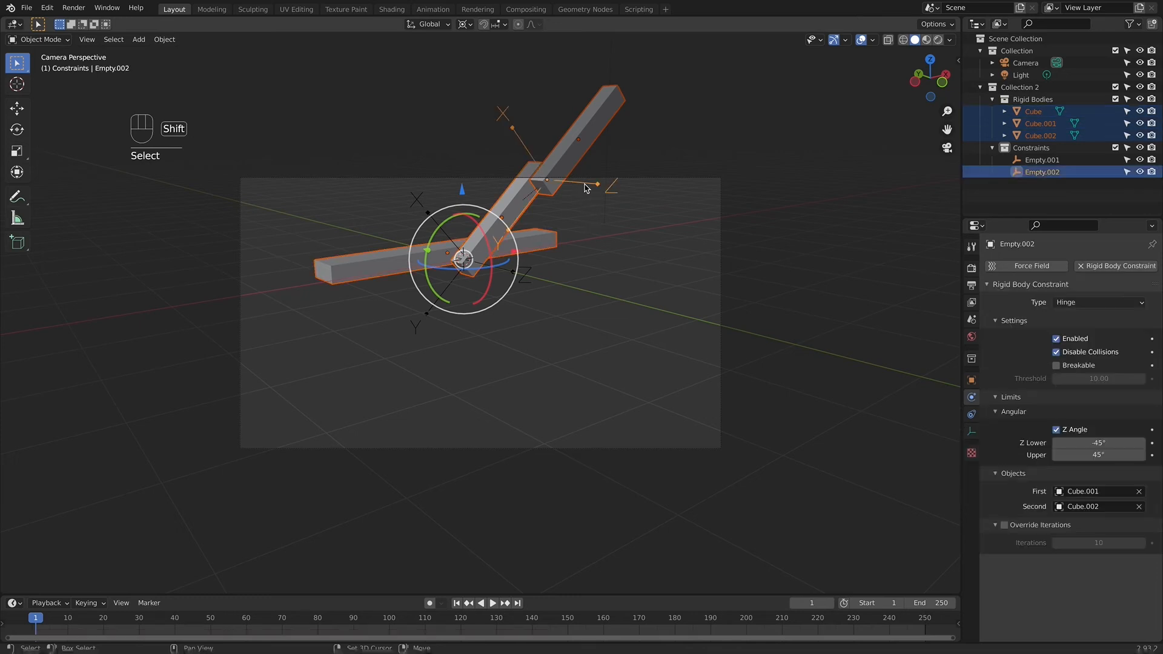
{"action": "left_click", "coordinate": [426, 214], "text": "shift"}
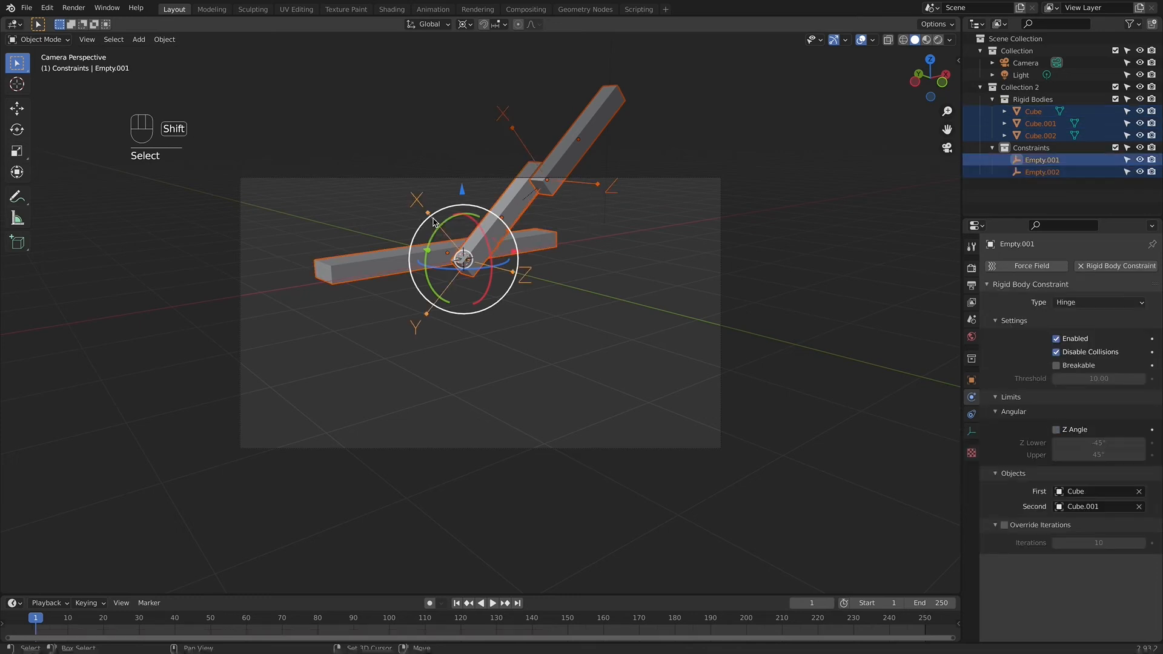
{"action": "left_click", "coordinate": [88, 39]}
{"action": "mouse_move", "coordinate": [165, 192]}
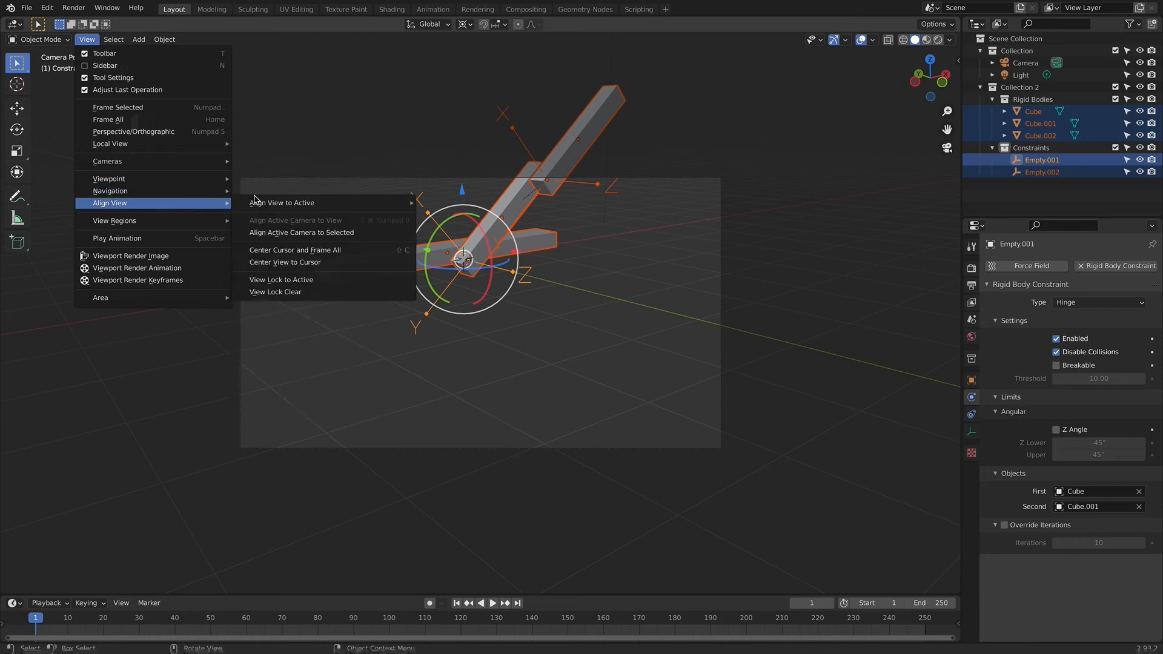
{"action": "left_click", "coordinate": [313, 233]}
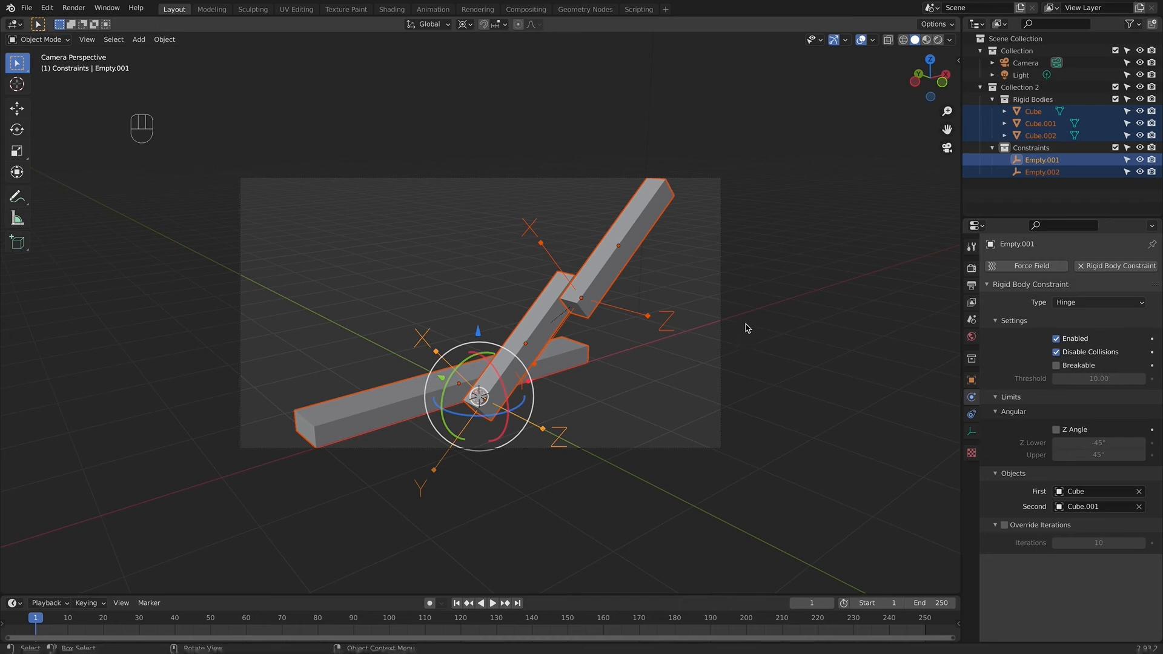
{"action": "middle_click_drag", "start_coordinate": [802, 209], "coordinate": [838, 174], "text": "ctrl"}
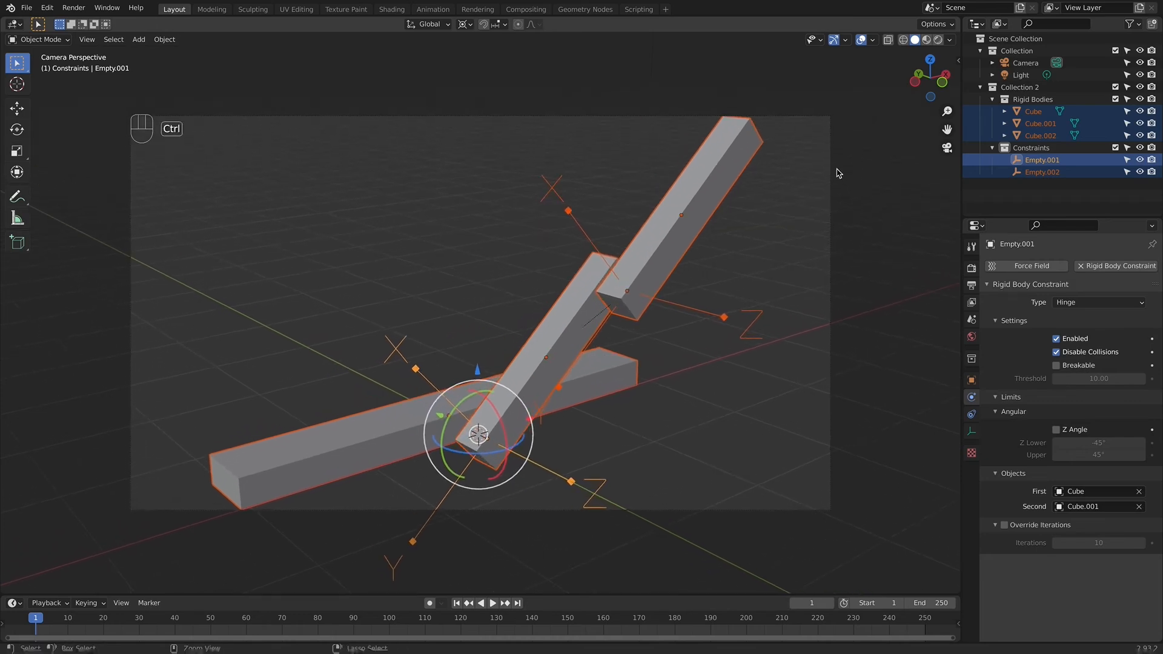
{"action": "left_click", "coordinate": [845, 290]}
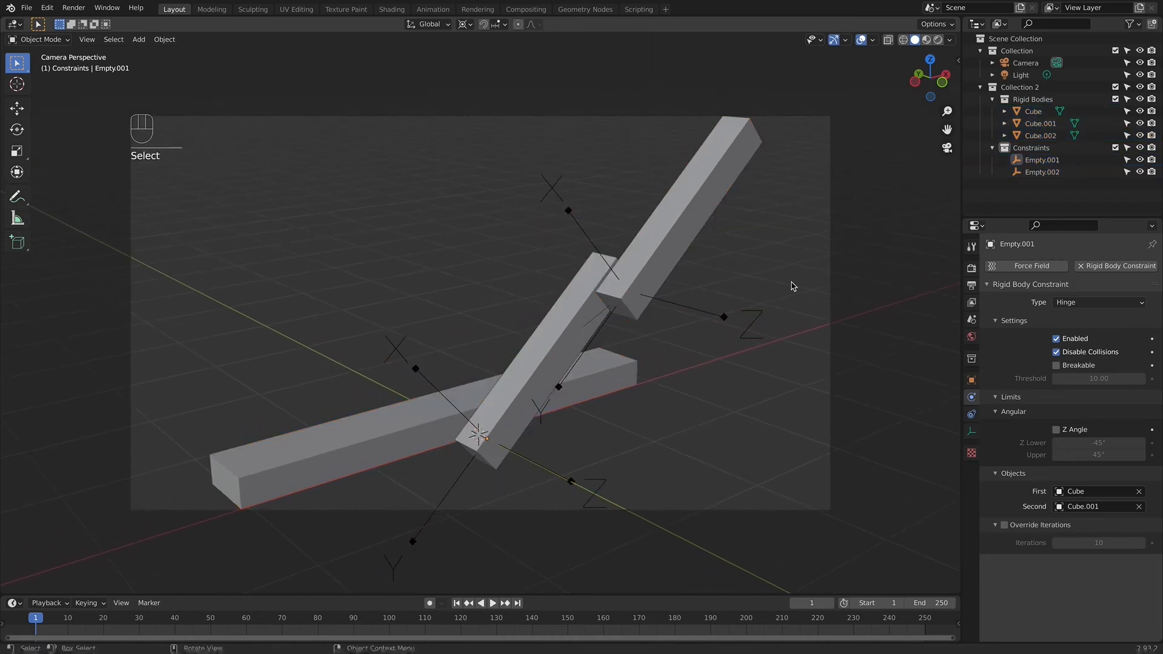
Pull the camera back along its local Z axis and shift it downward to leave room below the beam for the swinging bars
{"action": "left_click", "coordinate": [757, 282]}
{"action": "key", "text": "g"}
{"action": "key", "text": "z"}
{"action": "key", "text": "z"}
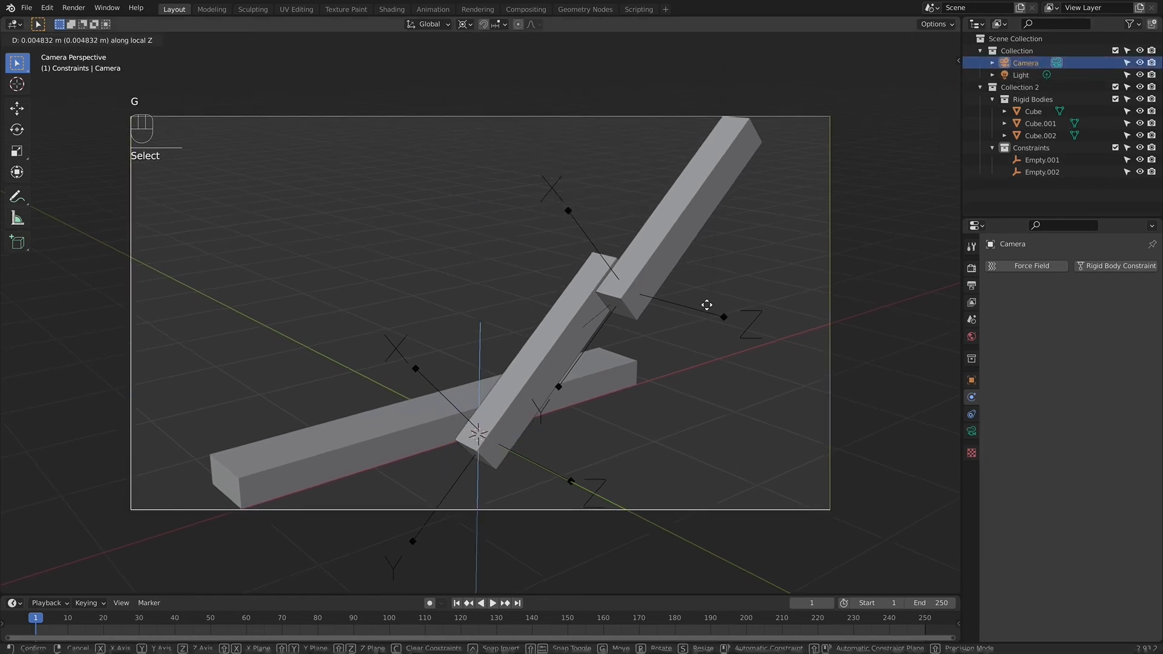
{"action": "left_click", "coordinate": [661, 431]}
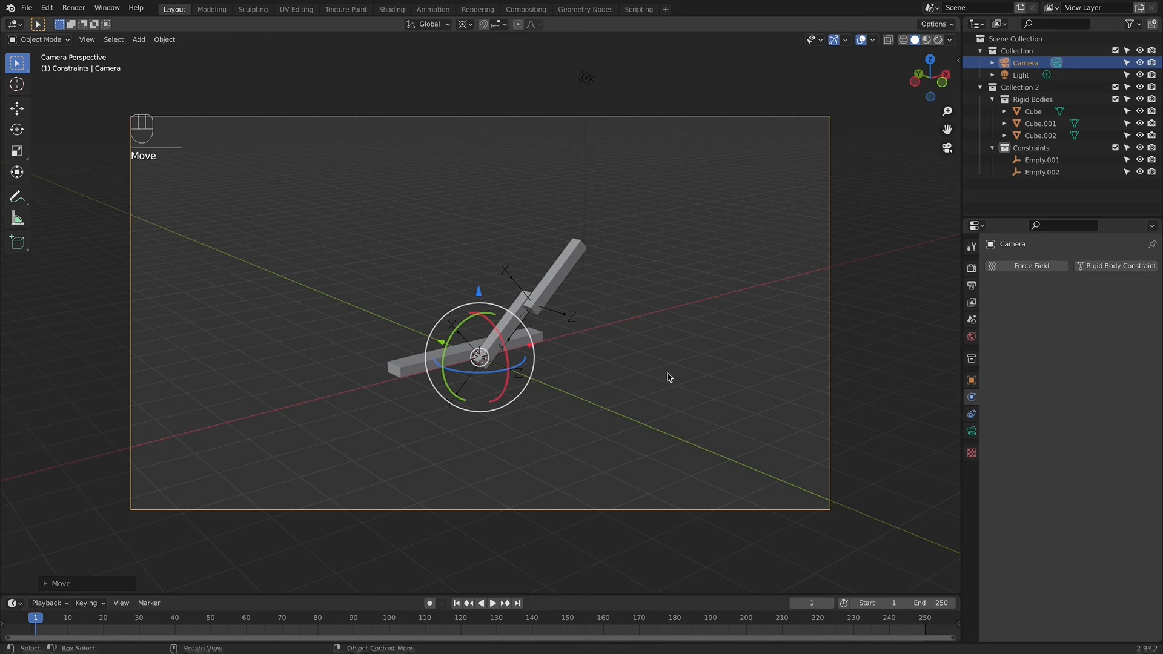
{"action": "key", "text": "g"}
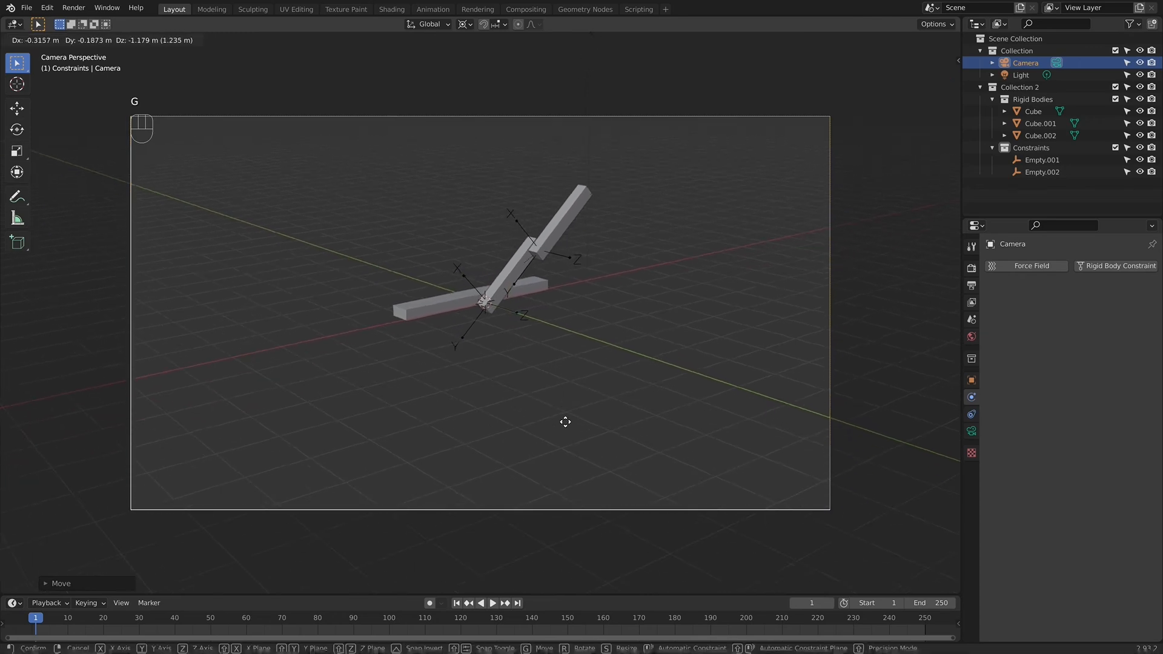
{"action": "left_click", "coordinate": [568, 429]}
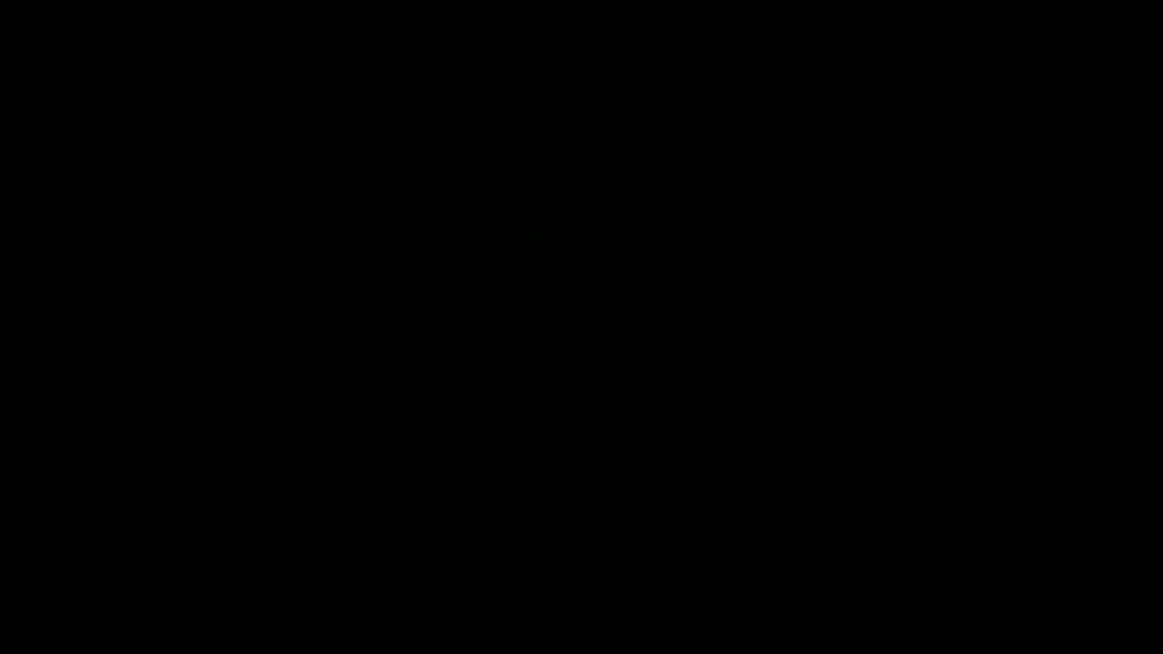
Play the simulation through the camera view, return to the first frame, and deselect the camera
{"action": "key", "text": "space"}
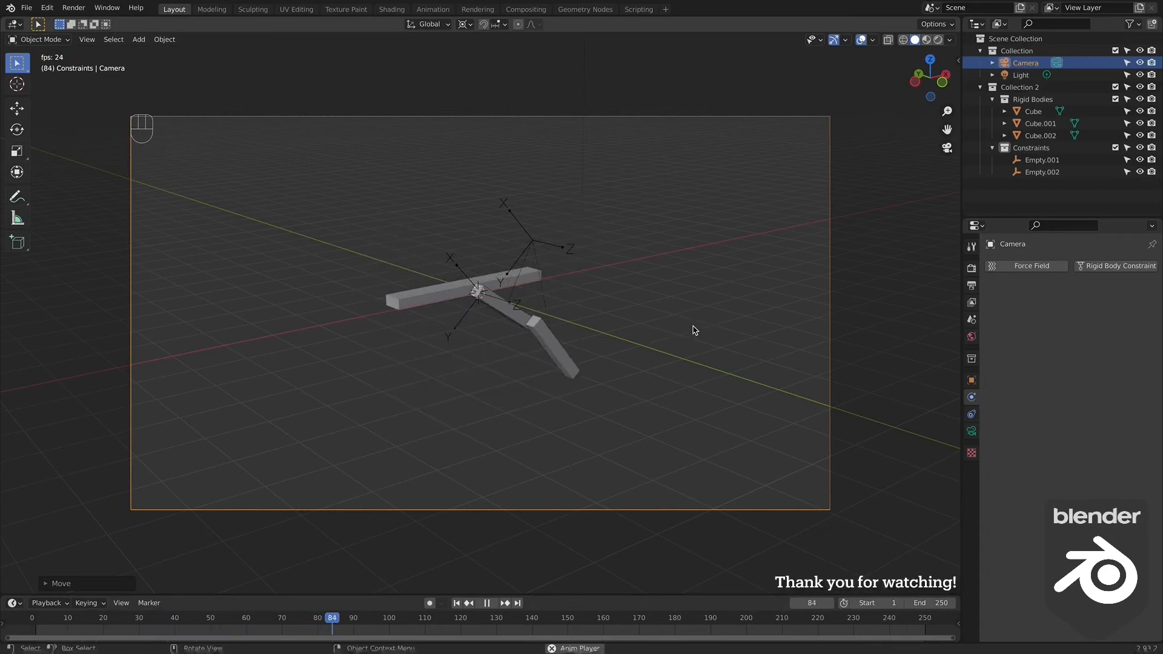
{"action": "key", "text": "Escape"}
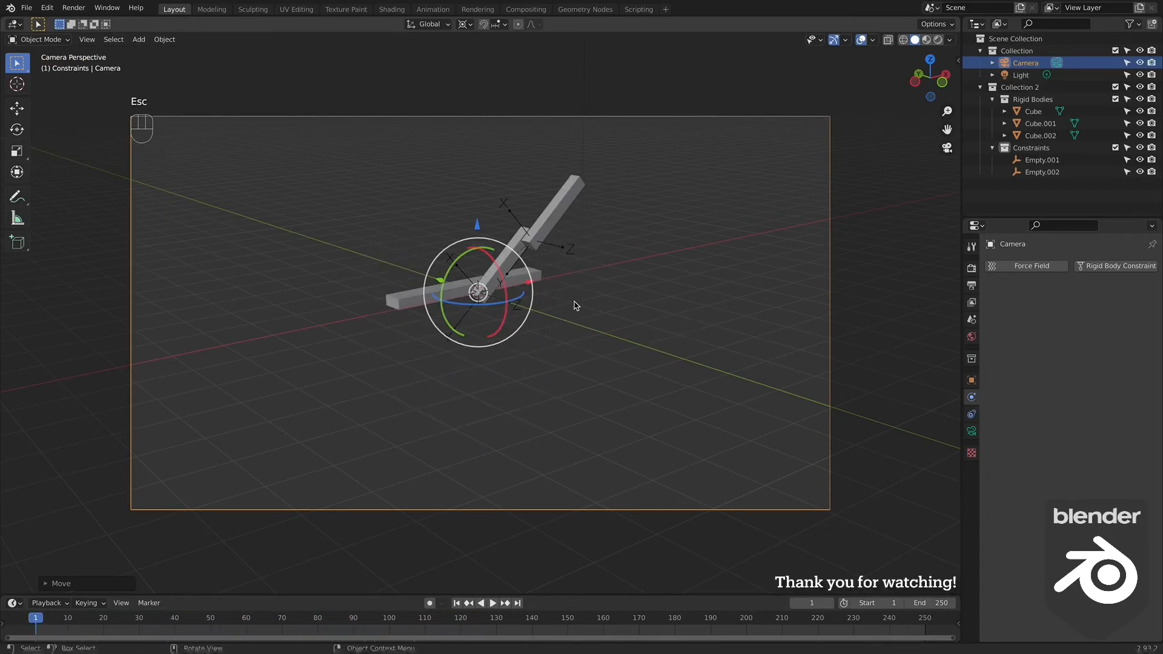
{"action": "left_click", "coordinate": [608, 239]}
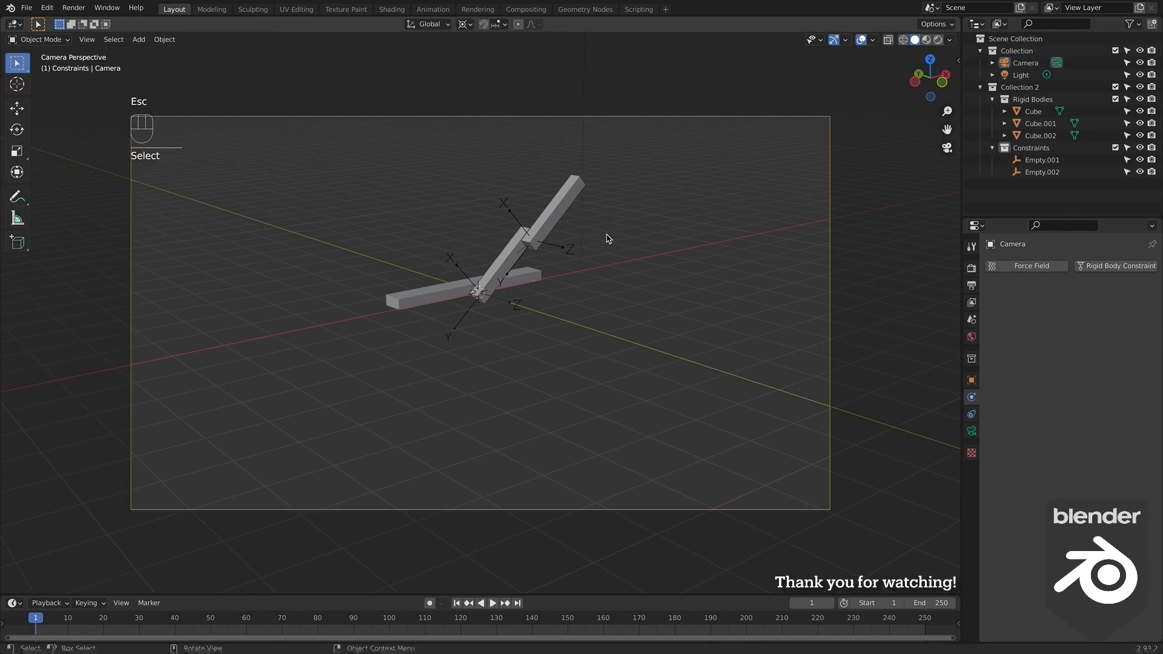
Parent Empty.001 to Cube.001, the bar hinged to the passive beam, keeping its transform
{"action": "left_click", "coordinate": [462, 272]}
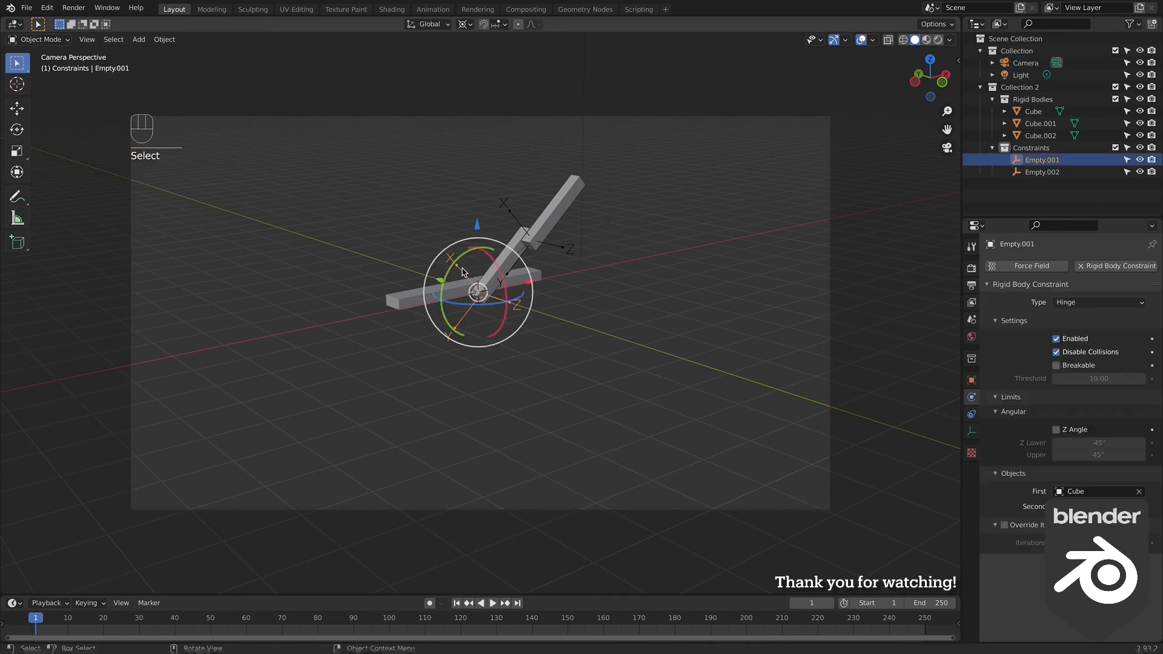
{"action": "left_click", "coordinate": [515, 242], "text": "shift"}
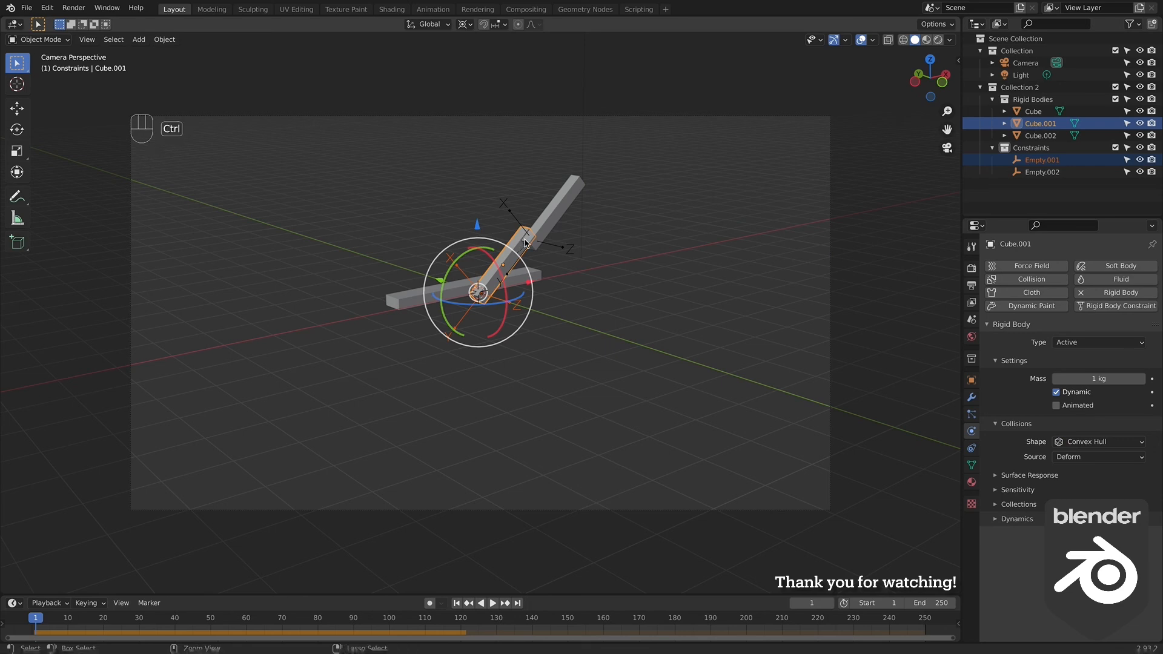
{"action": "key", "text": "ctrl+p"}
{"action": "left_click", "coordinate": [519, 253]}
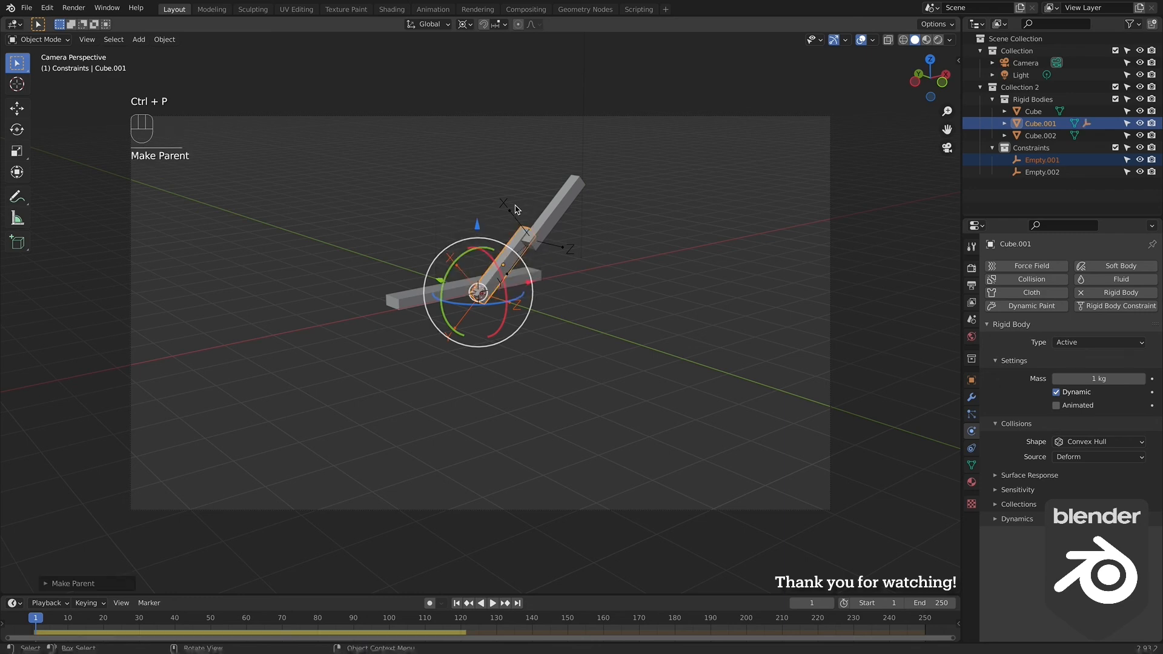
Parent Empty.002 to the outer bar Cube.002 using Object (Keep Transform)
{"action": "left_click", "coordinate": [516, 218]}
{"action": "left_click", "coordinate": [568, 199], "text": "shift"}
{"action": "key", "text": "ctrl+p"}
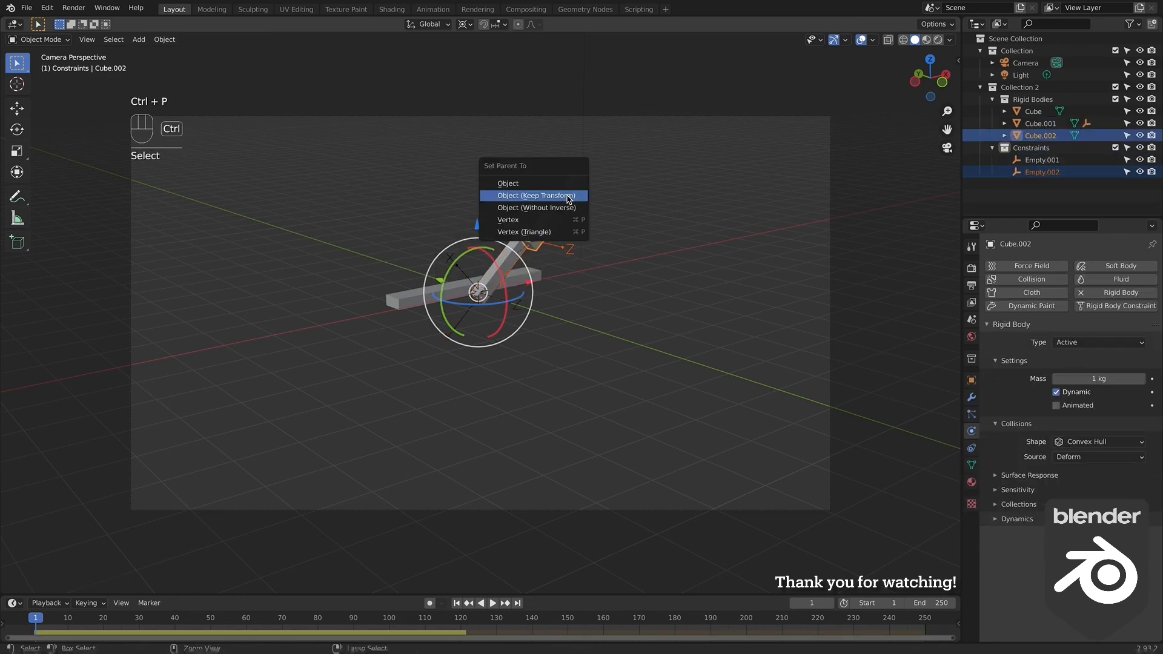
{"action": "left_click", "coordinate": [555, 202]}
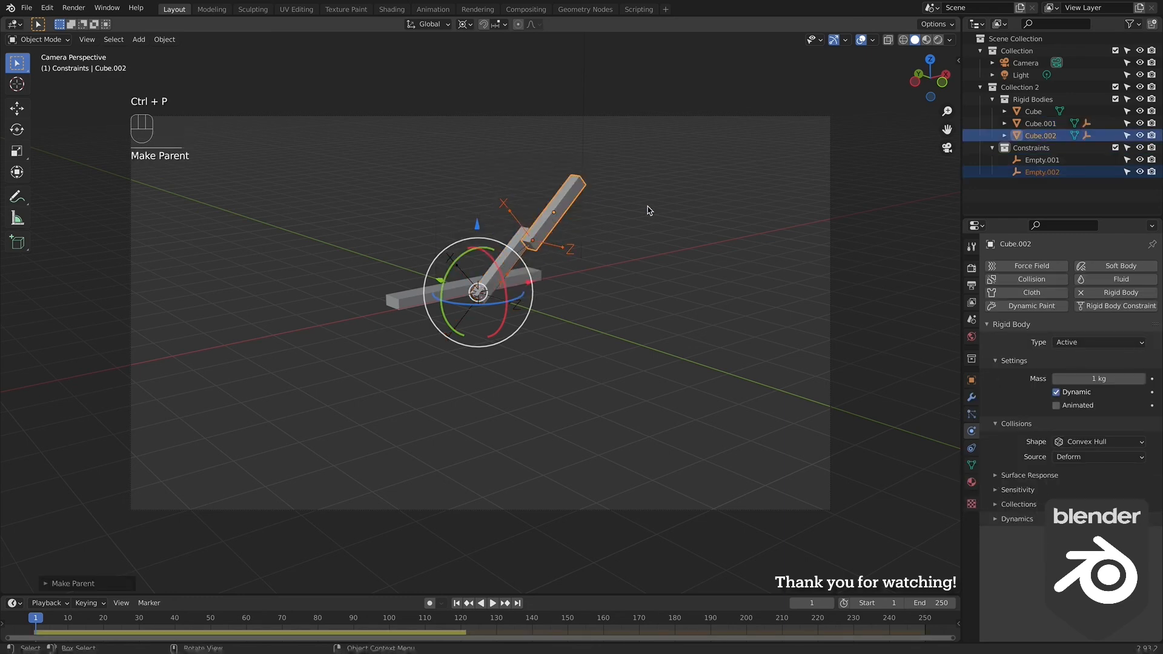
Play the simulation through the camera view to check how the parented empties and the hinged bars move
{"action": "left_click", "coordinate": [666, 219]}
{"action": "key", "text": "space"}
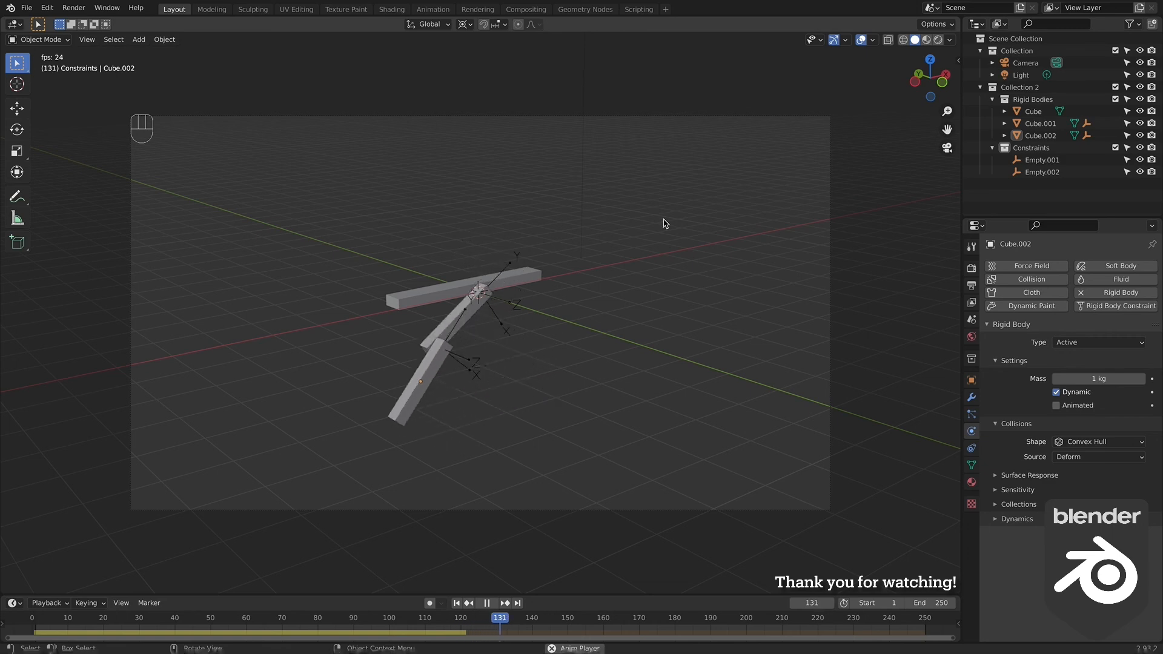
{"action": "left_click", "coordinate": [483, 319]}
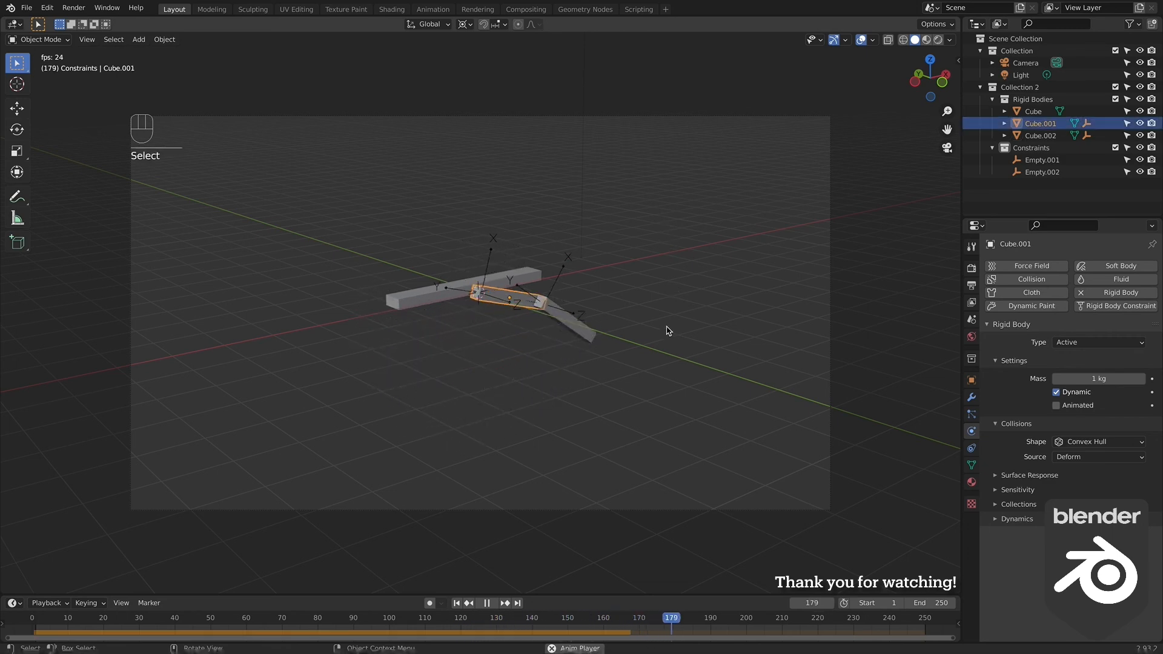
{"action": "left_click", "coordinate": [402, 364]}
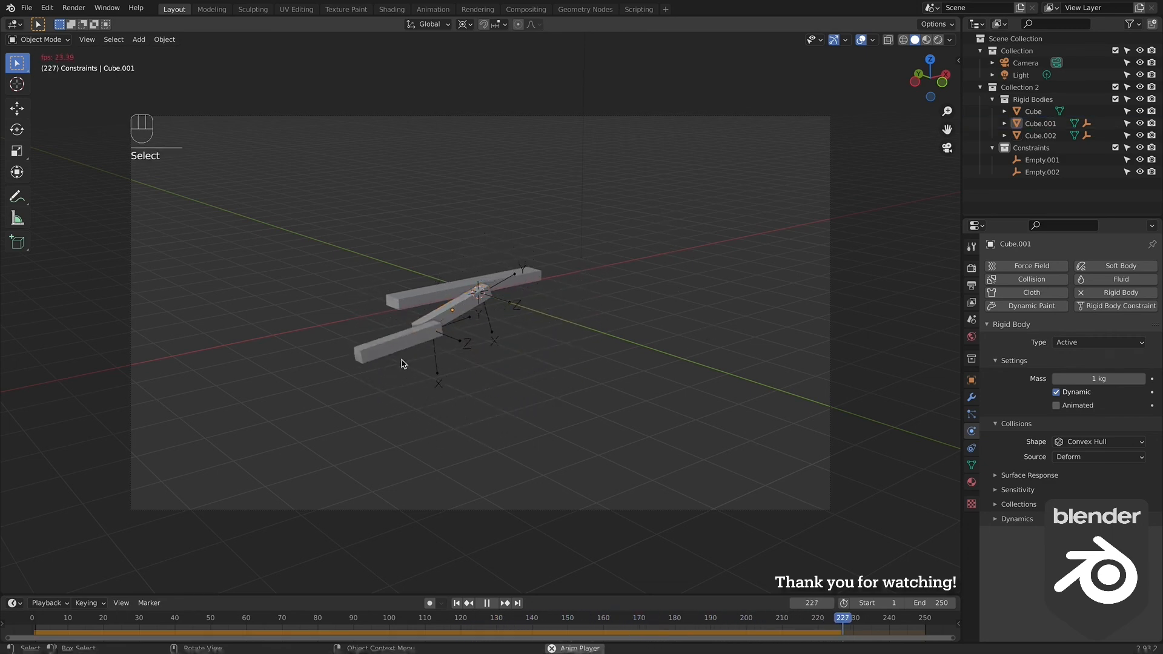
{"action": "left_click", "coordinate": [437, 366]}
{"action": "left_click", "coordinate": [470, 294]}
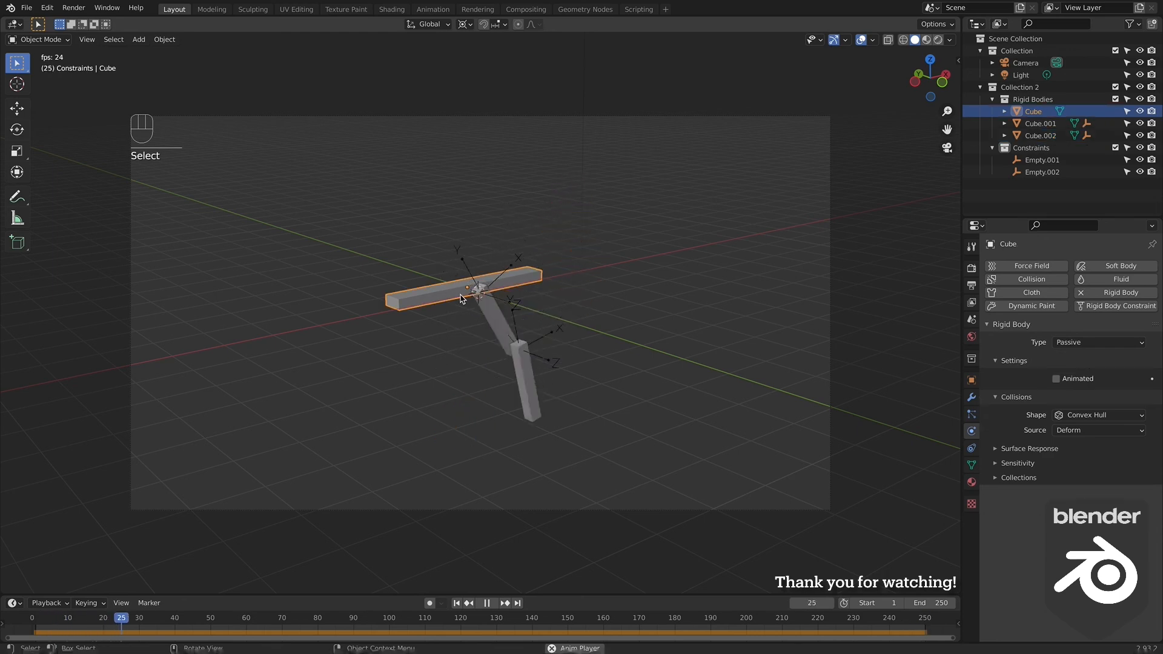
{"action": "left_click", "coordinate": [665, 323]}
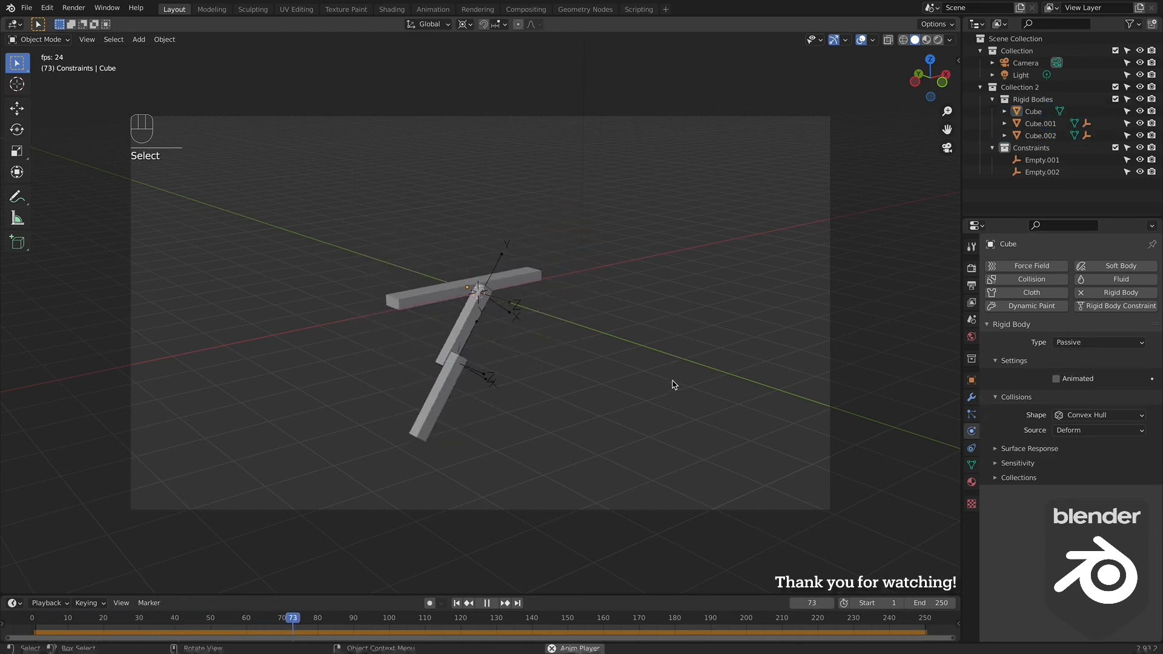